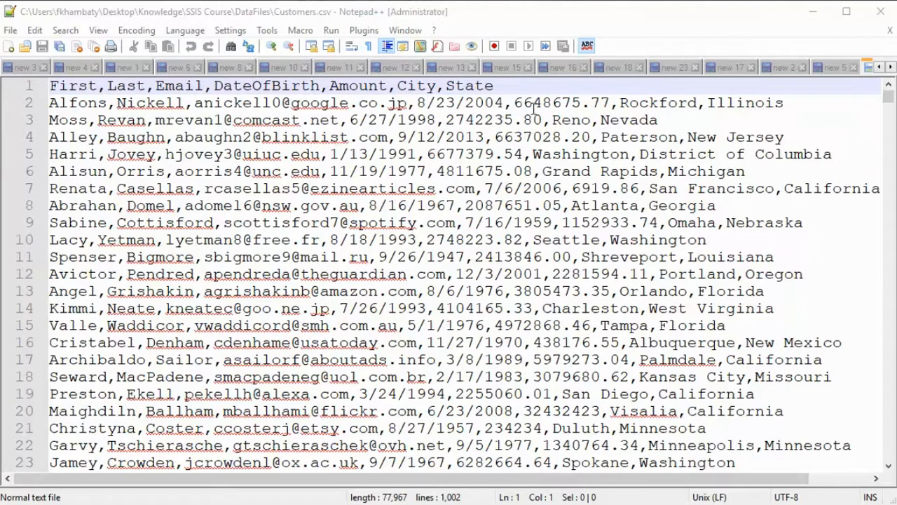
# Replace the Amount values on lines 5, 8 and 14 of Customers.csv with -50, 00 and -356, and save the file
pyautogui.doubleClick(344, 85)
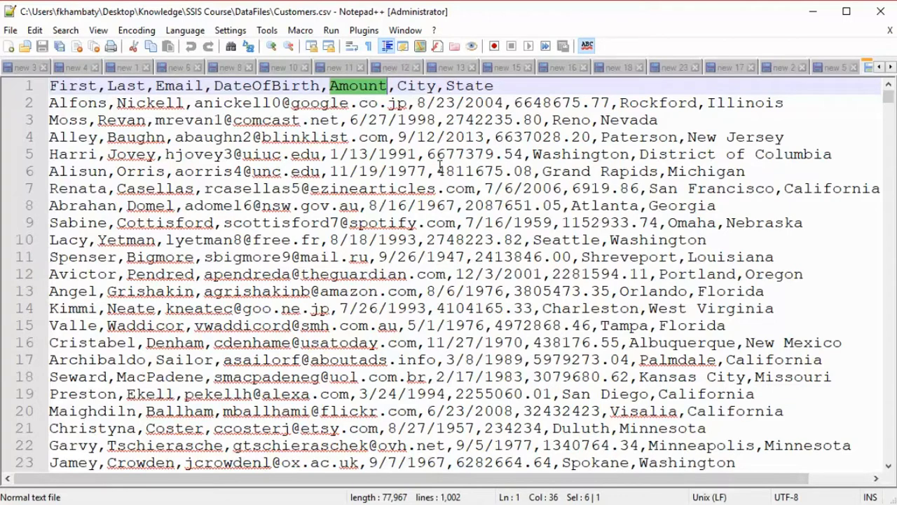
pyautogui.moveTo(427, 155); pyautogui.dragTo(523, 158)
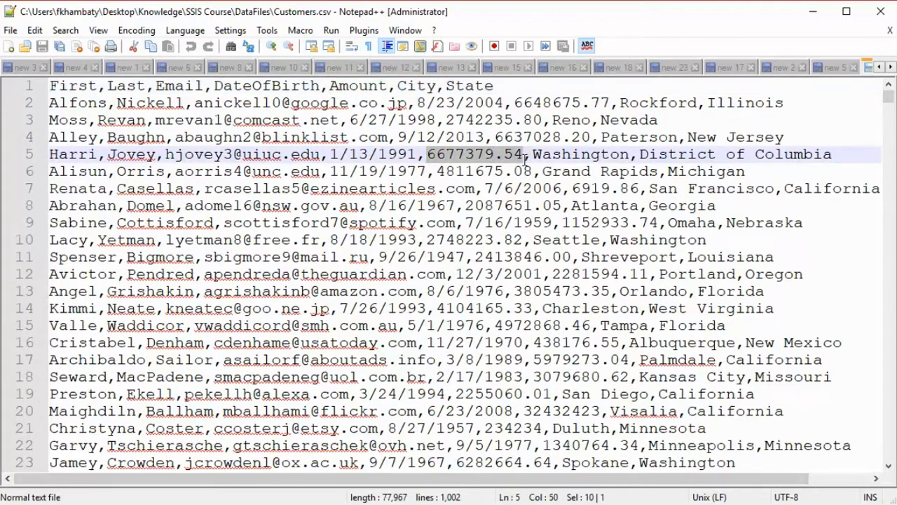
pyautogui.write('-')
pyautogui.write('50')
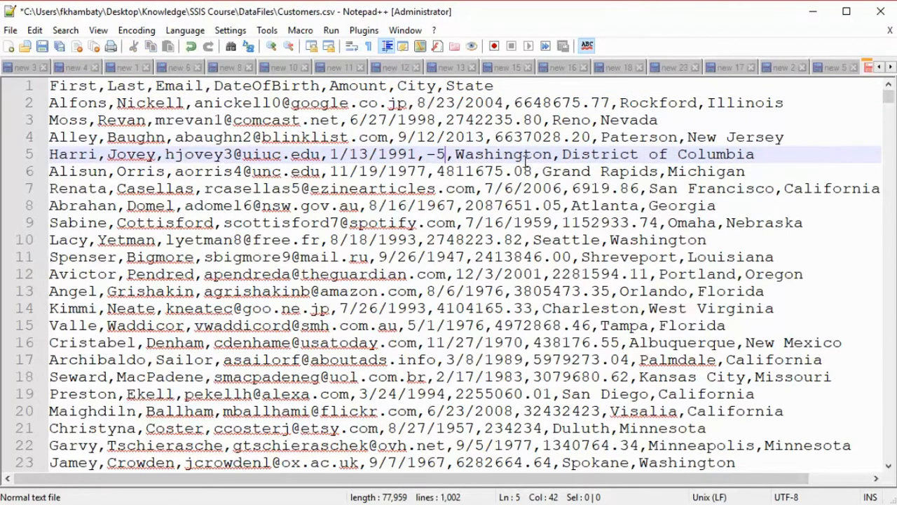
pyautogui.moveTo(465, 205); pyautogui.dragTo(561, 206)
pyautogui.write('00')
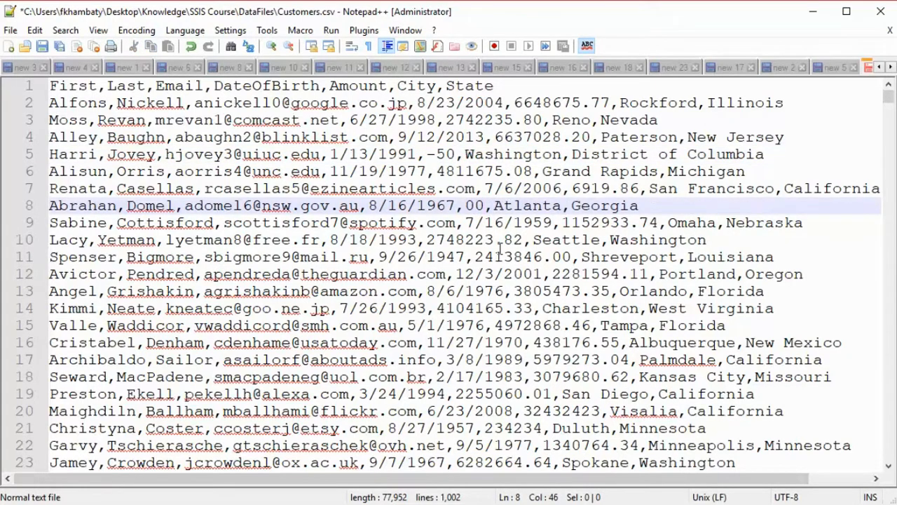
pyautogui.moveTo(437, 308); pyautogui.dragTo(532, 316)
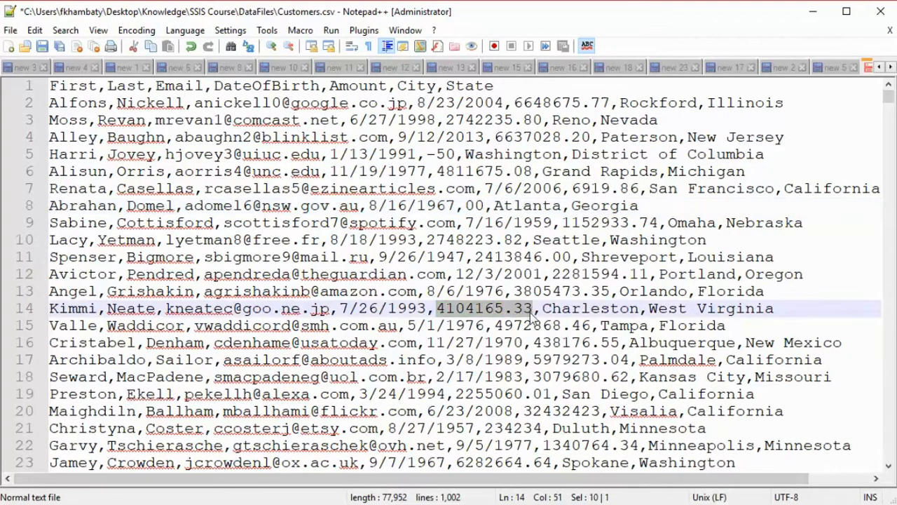
pyautogui.write('-356')
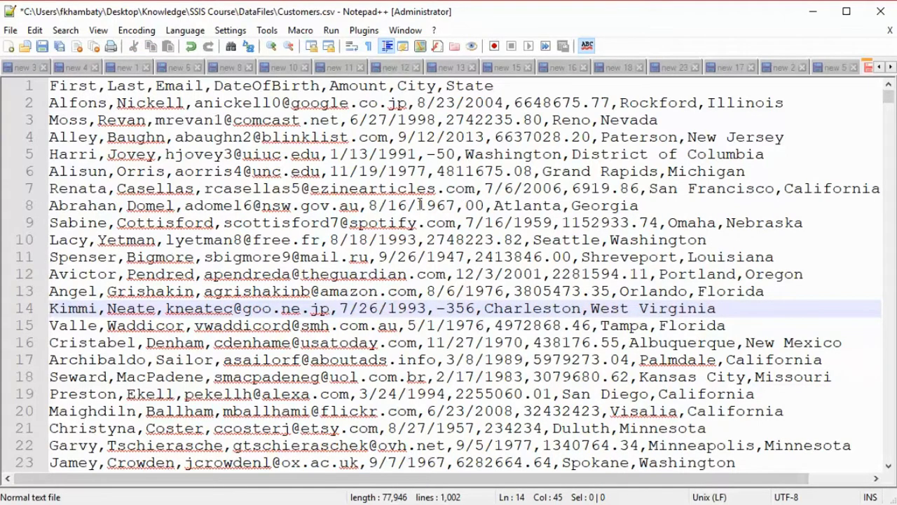
pyautogui.click(11, 30)
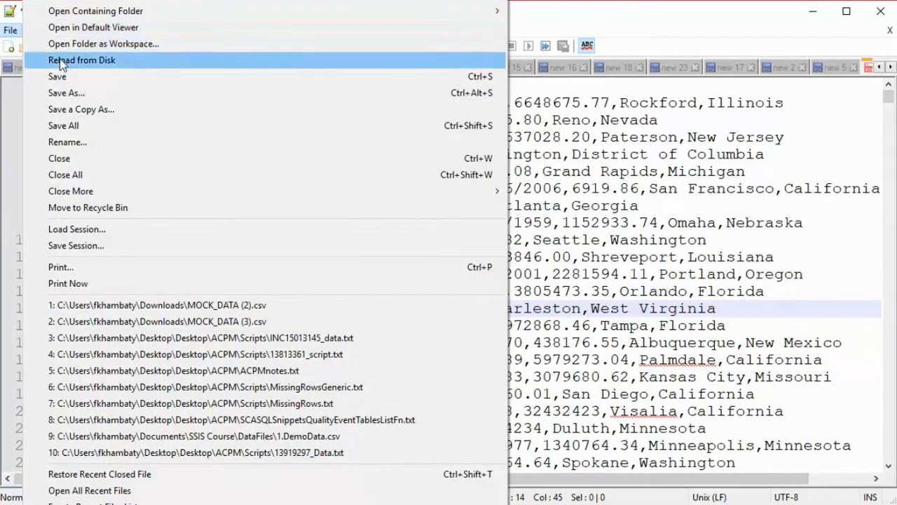
pyautogui.click(59, 76)
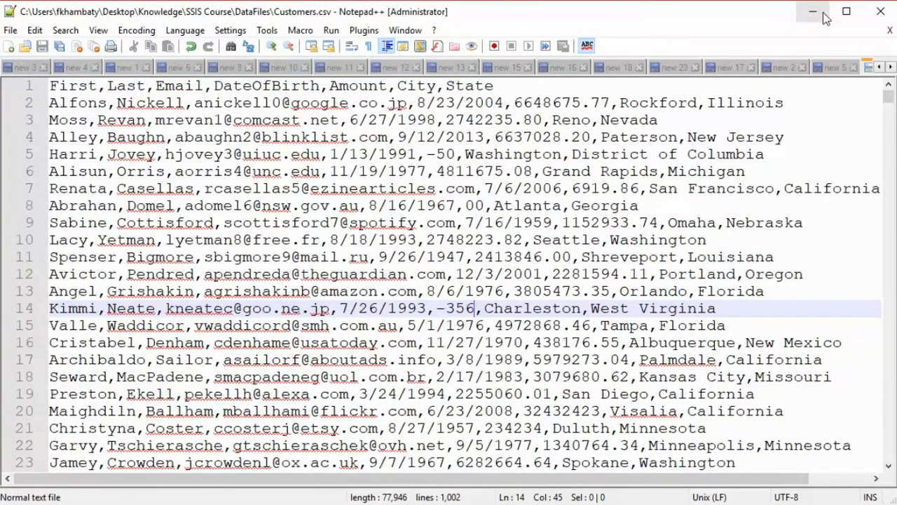
# Switch to Visual Studio and create an Integration Services Project named ConditionalSplitDemo
pyautogui.click(825, 18)
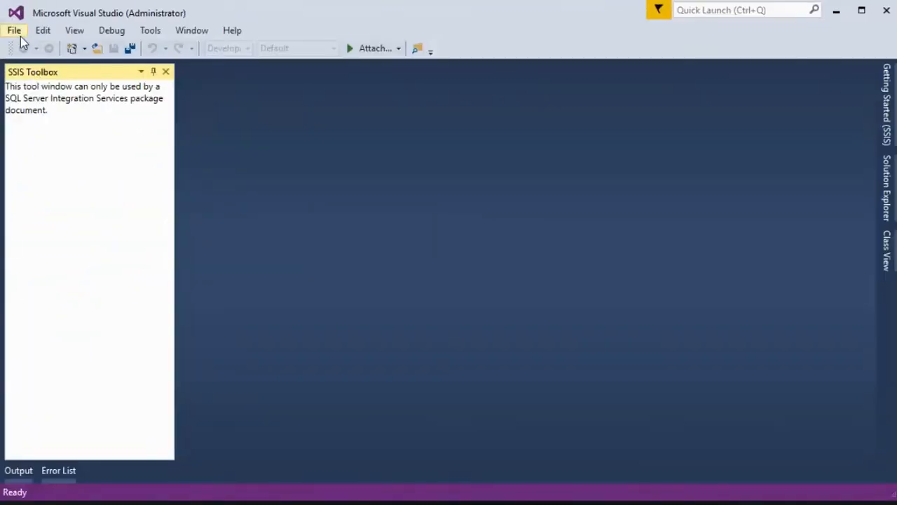
pyautogui.click(16, 32)
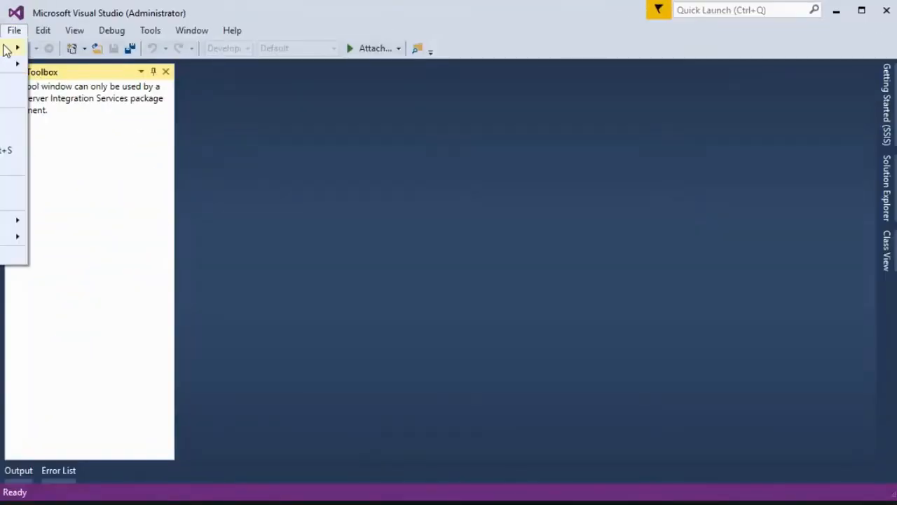
pyautogui.moveTo(9, 49)
pyautogui.click(73, 50)
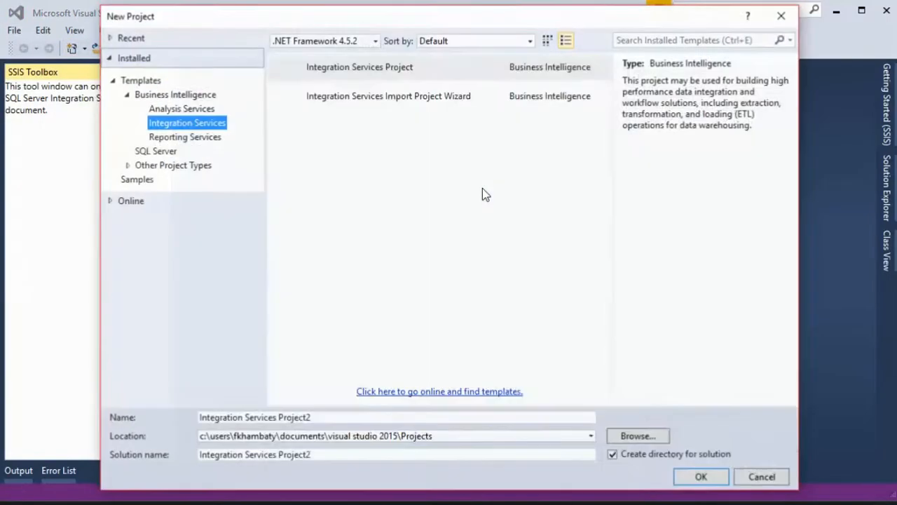
pyautogui.click(327, 421)
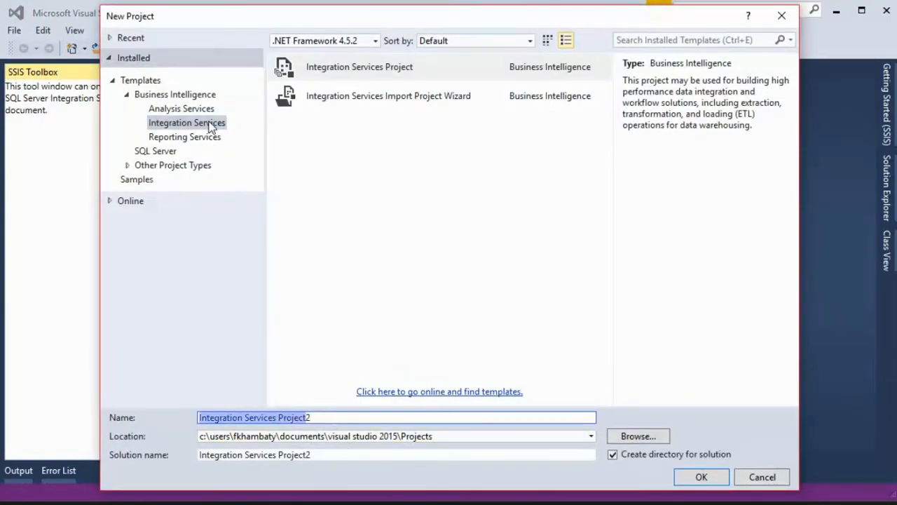
pyautogui.click(184, 122)
pyautogui.click(384, 67)
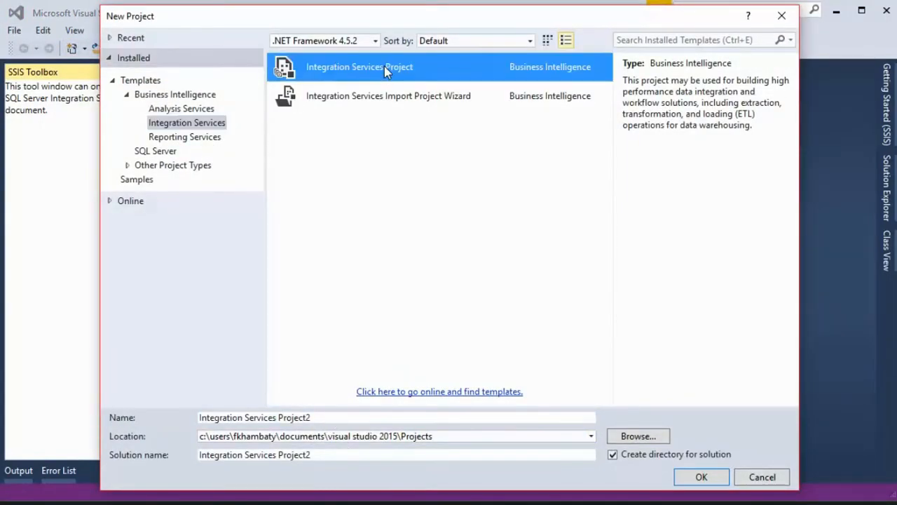
pyautogui.click(317, 439)
pyautogui.click(316, 420)
pyautogui.write('C')
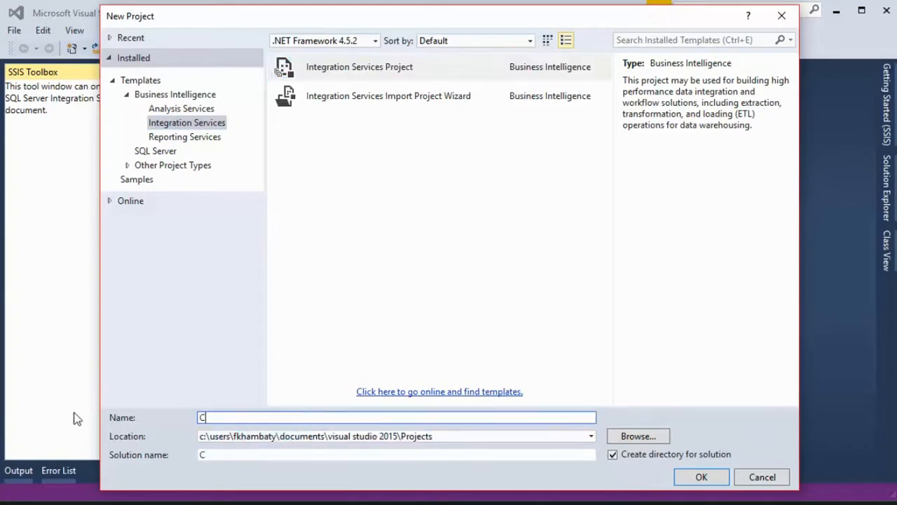
pyautogui.write('onditionalSplitDemo')
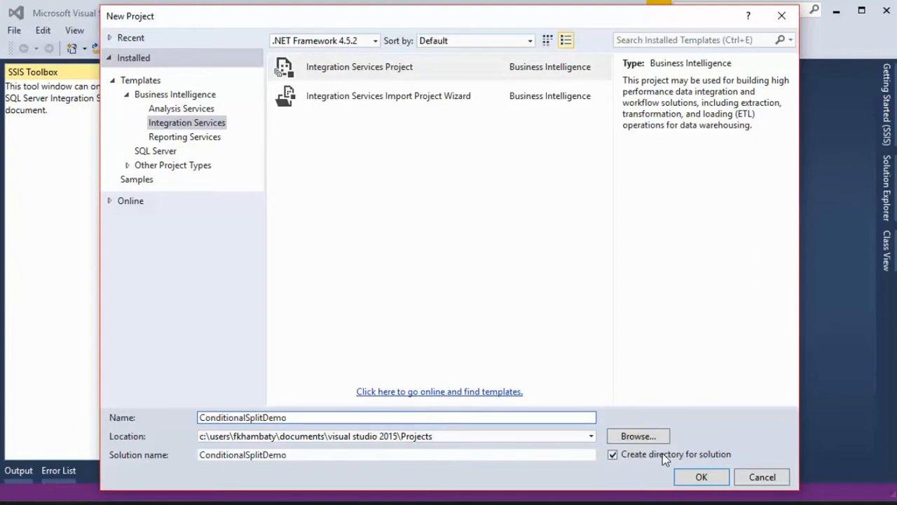
pyautogui.click(702, 477)
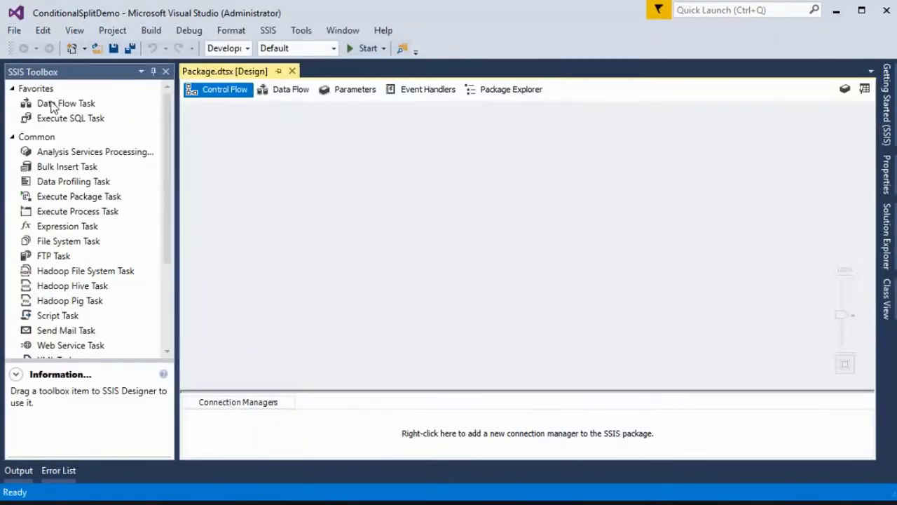
# Add a Data Flow Task to the control flow and name it DFT_Data
pyautogui.moveTo(54, 105); pyautogui.dragTo(322, 177)
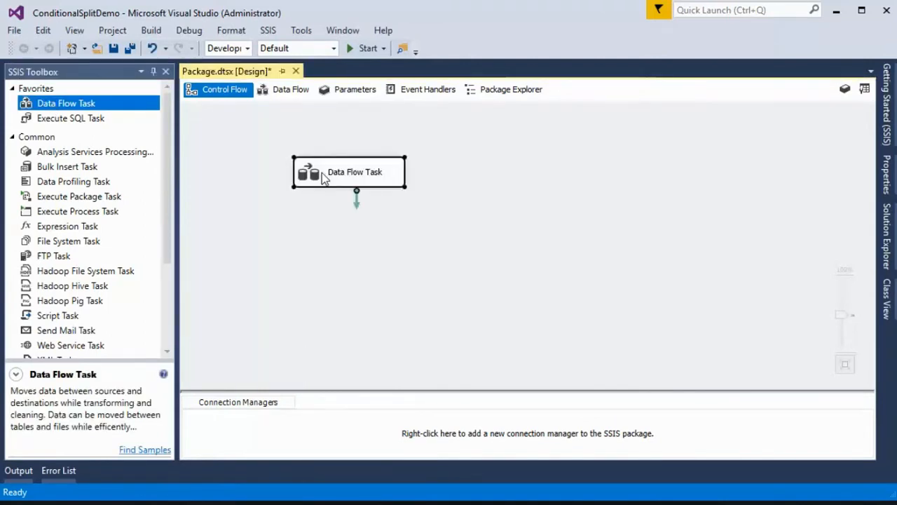
pyautogui.click(354, 175)
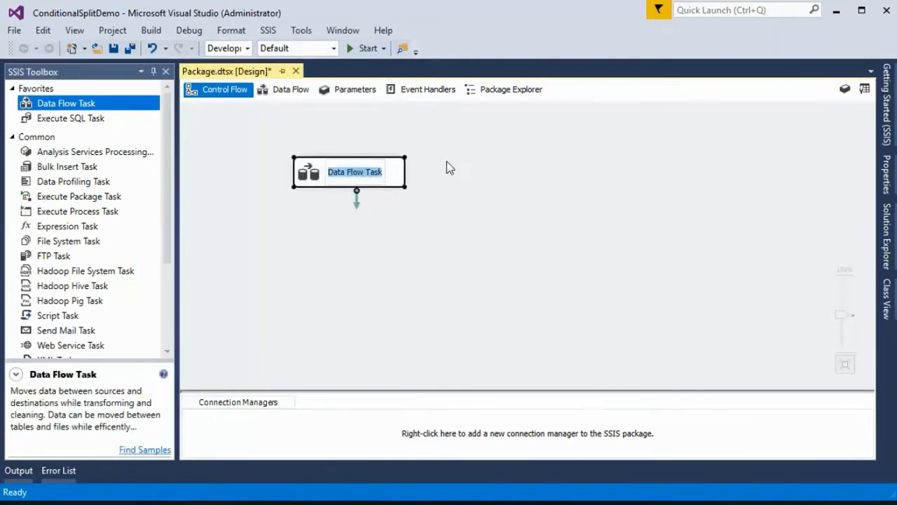
pyautogui.write('DFT_')
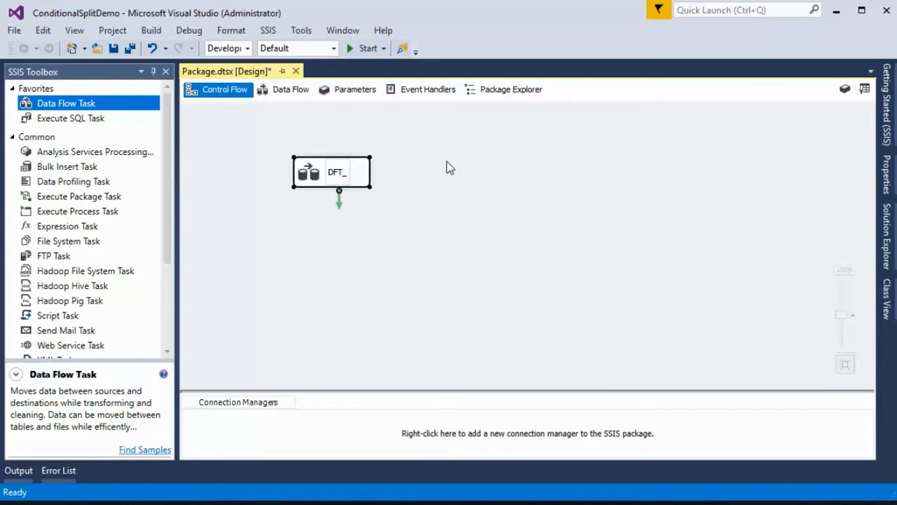
pyautogui.write('Data')
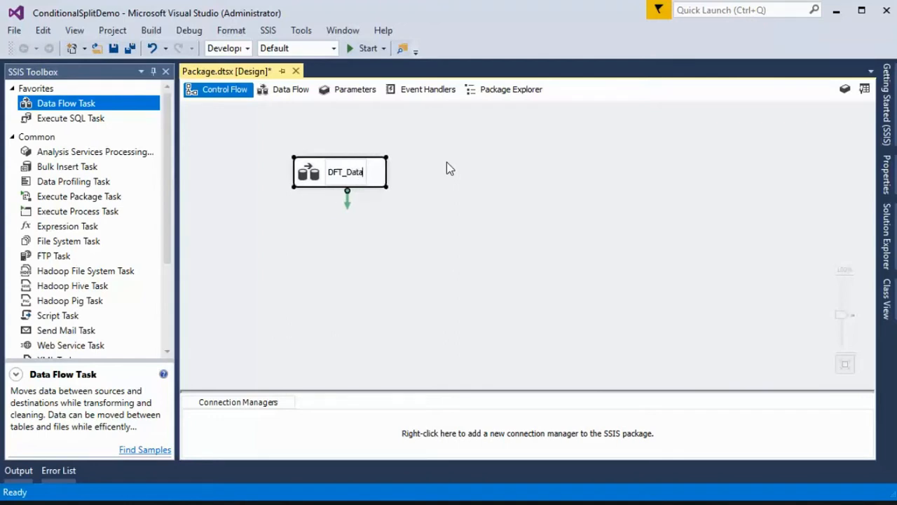
# Open the DFT_Data data flow and add a Flat File Source near the top of its design area
pyautogui.doubleClick(307, 179)
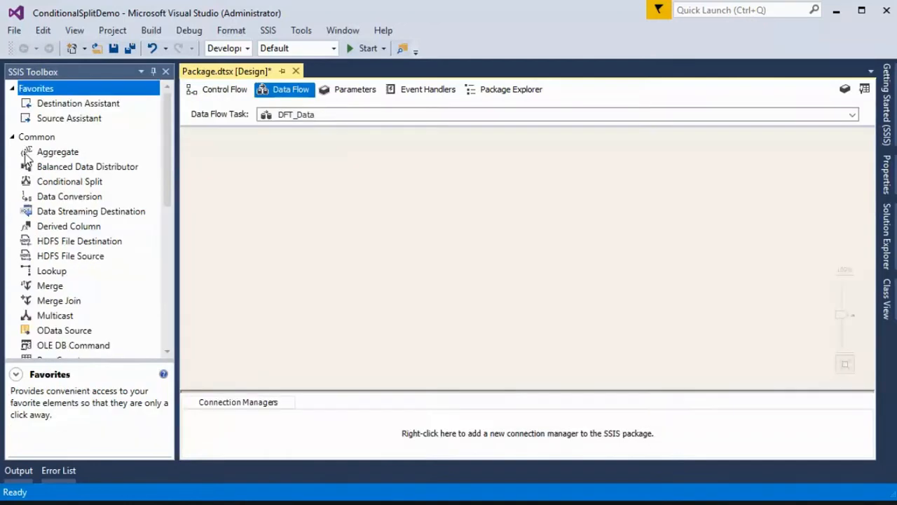
pyautogui.click(13, 136)
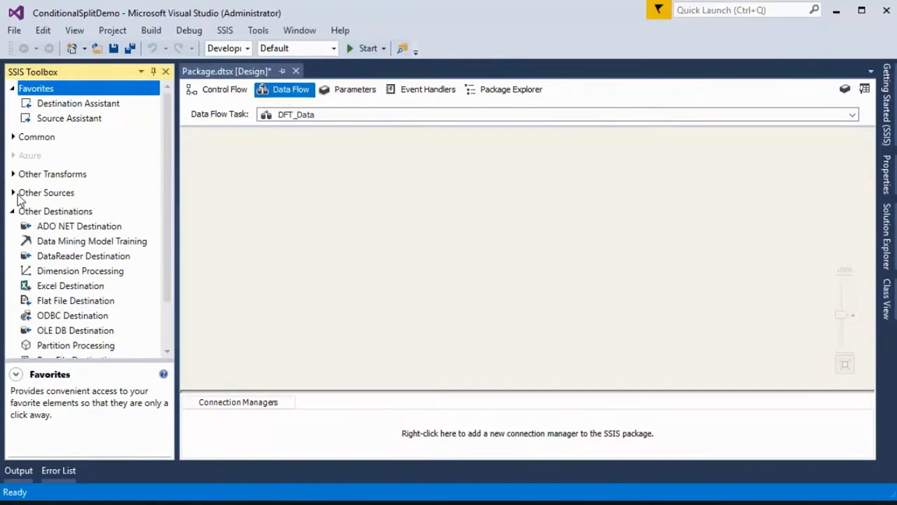
pyautogui.click(12, 193)
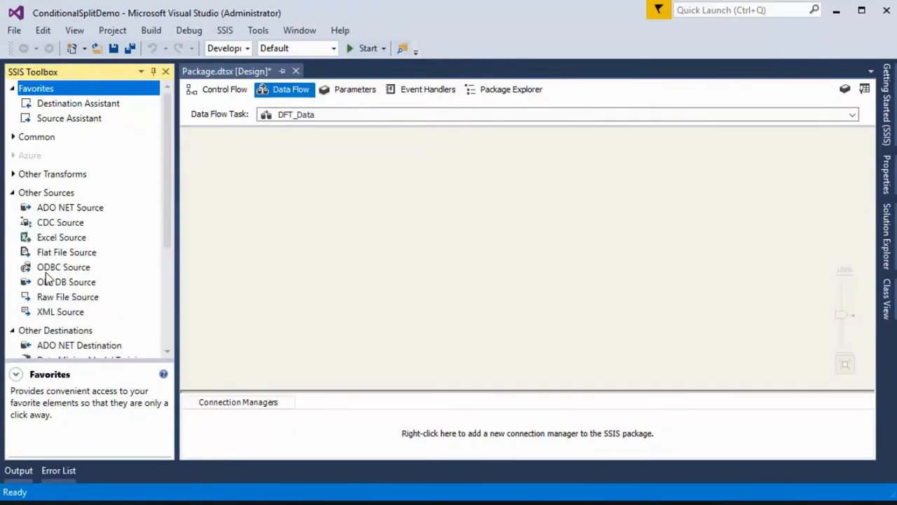
pyautogui.doubleClick(56, 254)
pyautogui.moveTo(188, 230); pyautogui.dragTo(343, 177)
pyautogui.moveTo(228, 159); pyautogui.dragTo(359, 179)
pyautogui.press('F2')
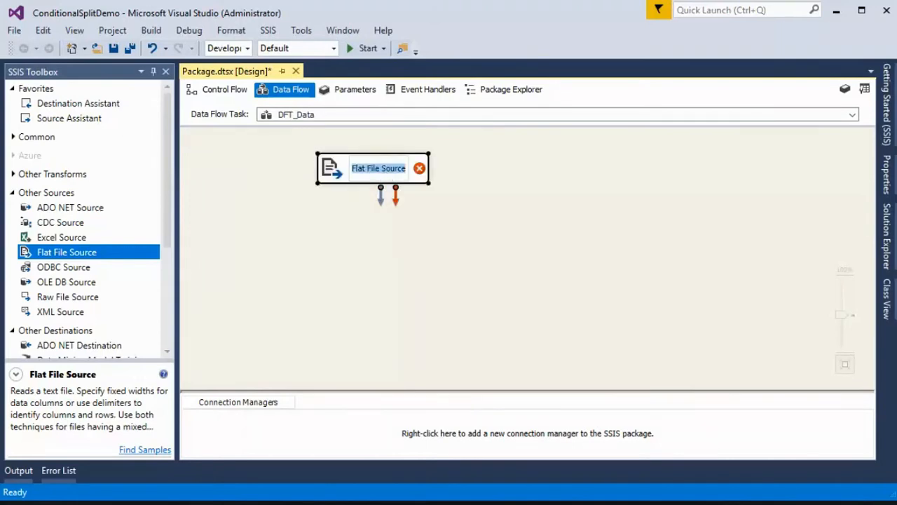
# Add an OLE DB Destination below the Flat File Source and connect the source's regular output to it
pyautogui.click(13, 193)
pyautogui.scroll(-2, 24, 232)
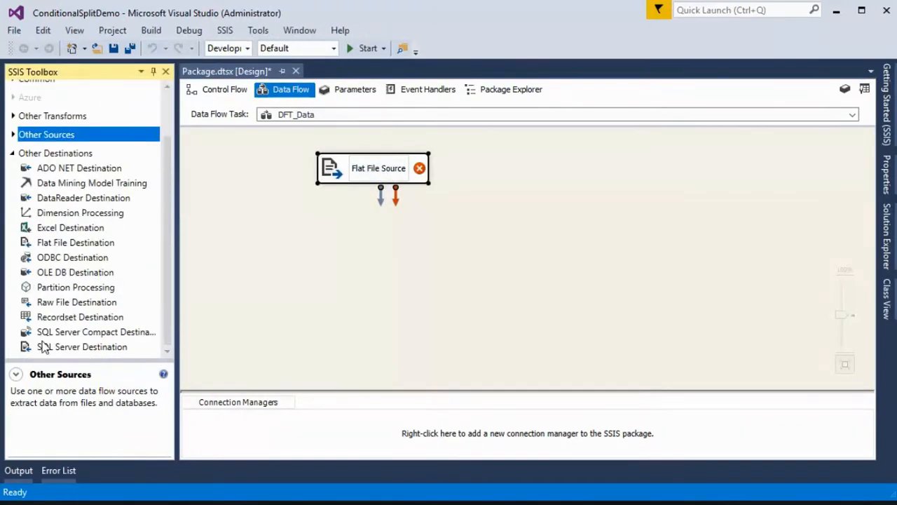
pyautogui.moveTo(67, 272); pyautogui.dragTo(379, 254)
pyautogui.moveTo(373, 173); pyautogui.dragTo(446, 178)
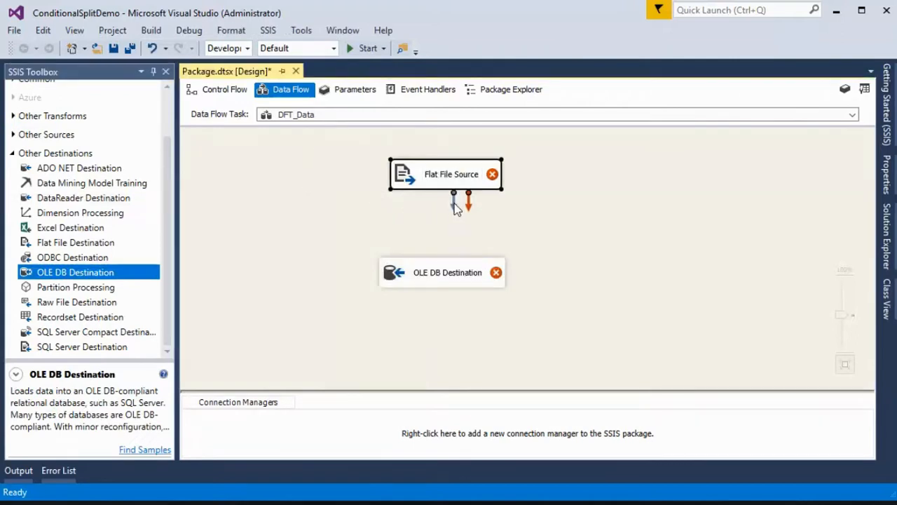
pyautogui.rightClick(437, 175)
pyautogui.click(420, 181)
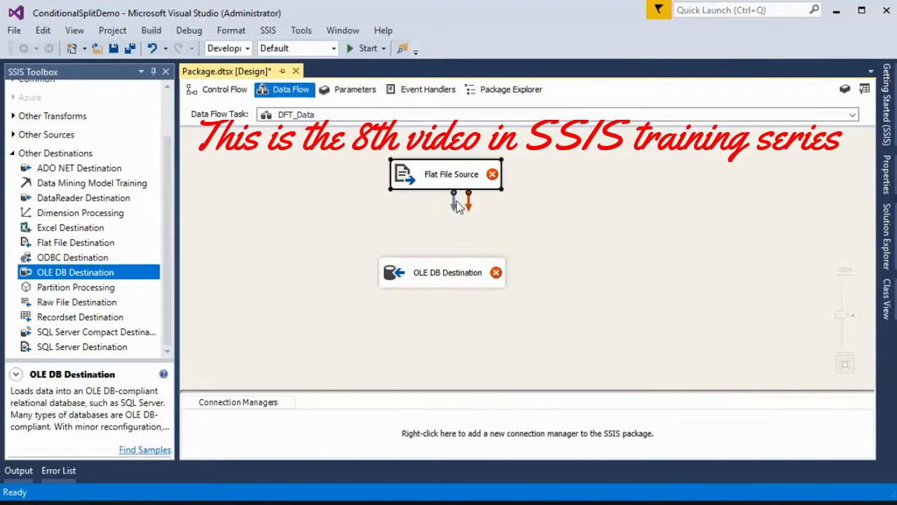
pyautogui.moveTo(453, 201); pyautogui.dragTo(446, 271)
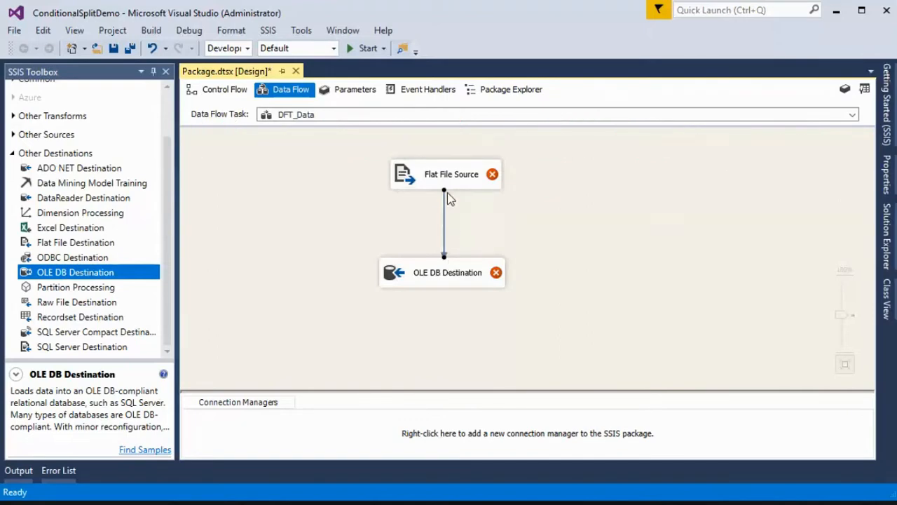
# Create a new flat file connection manager for the Flat File Source, using Customers.csv from the DataFiles folder as its file
pyautogui.rightClick(466, 174)
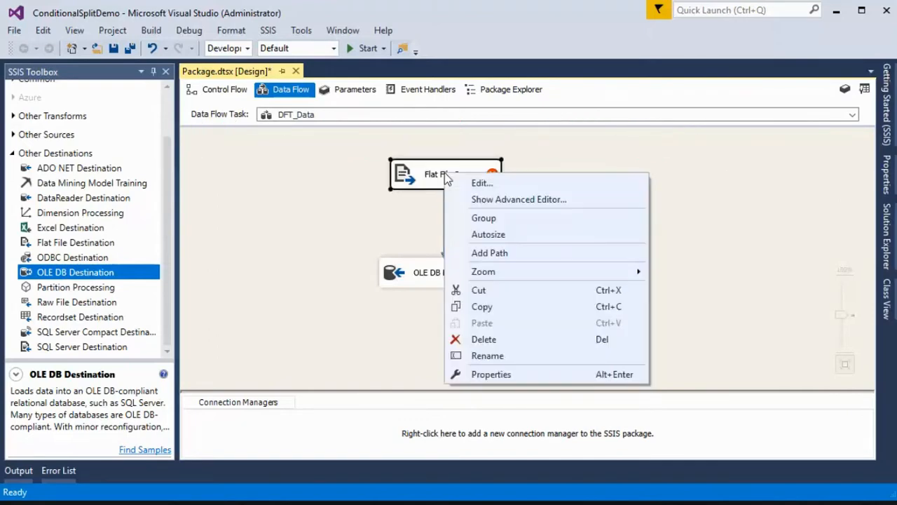
pyautogui.click(482, 183)
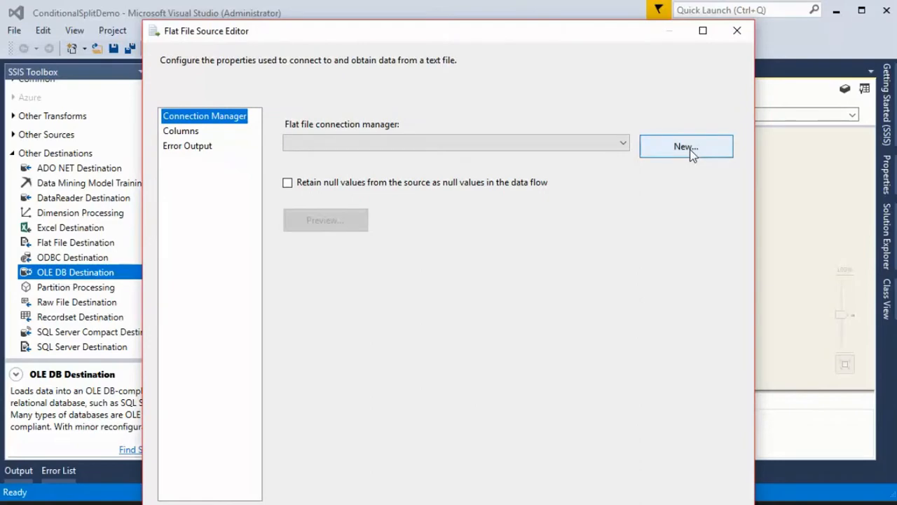
pyautogui.click(689, 150)
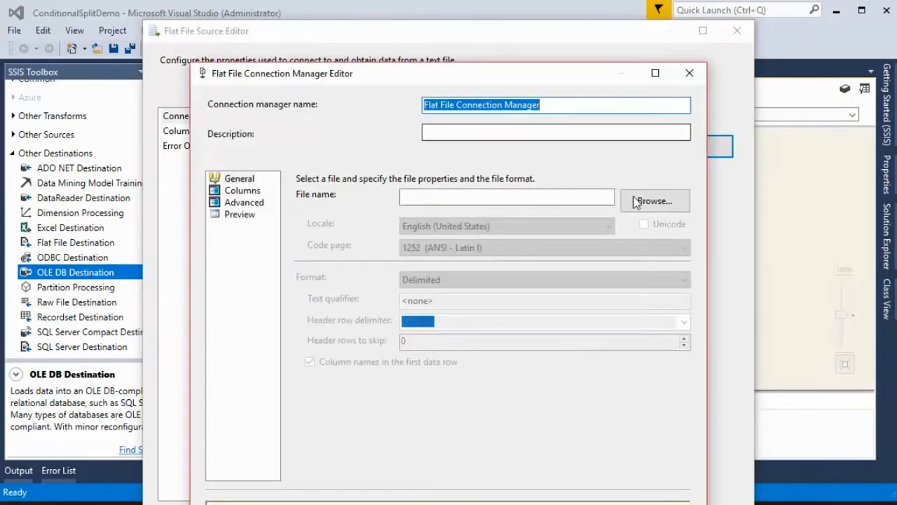
pyautogui.click(650, 203)
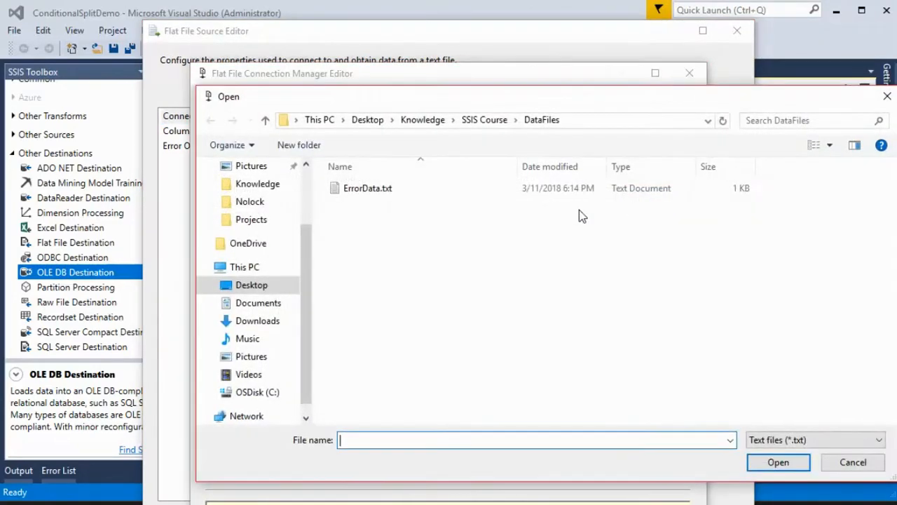
pyautogui.click(771, 440)
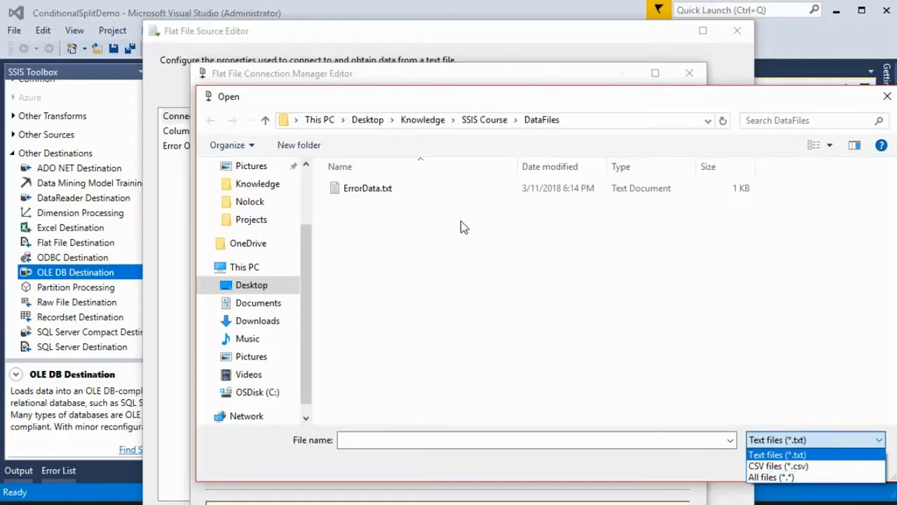
pyautogui.click(778, 466)
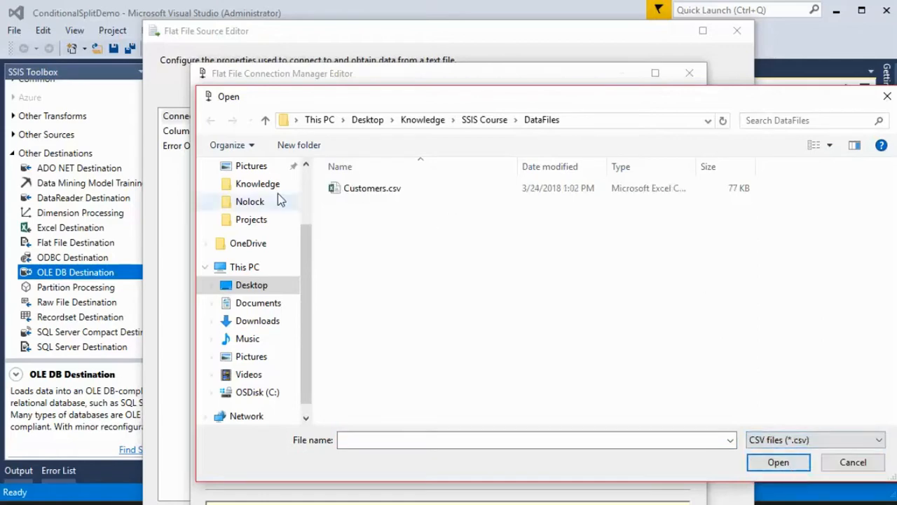
pyautogui.click(385, 193)
pyautogui.doubleClick(385, 193)
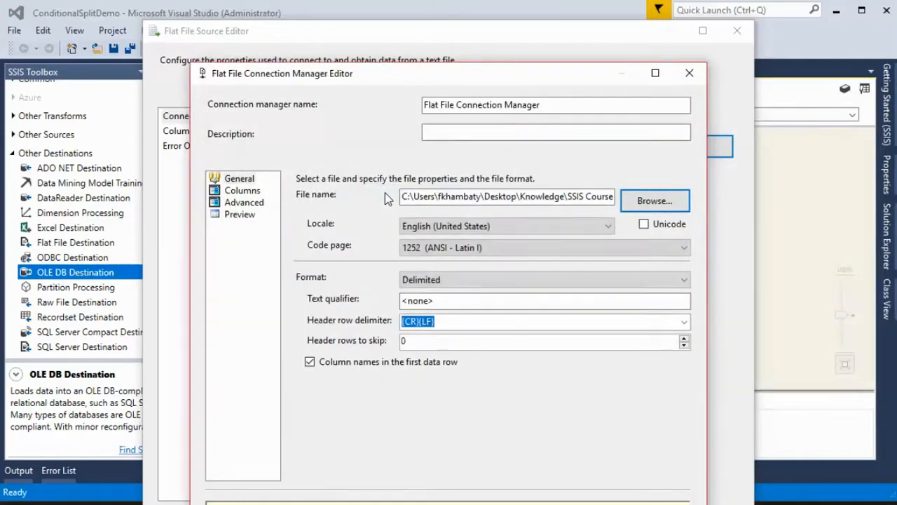
# Review the flat file's columns and data preview, accept the connection manager and close the Flat File Source settings with it assigned
pyautogui.click(242, 190)
pyautogui.click(240, 214)
pyautogui.moveTo(333, 73); pyautogui.dragTo(324, 21)
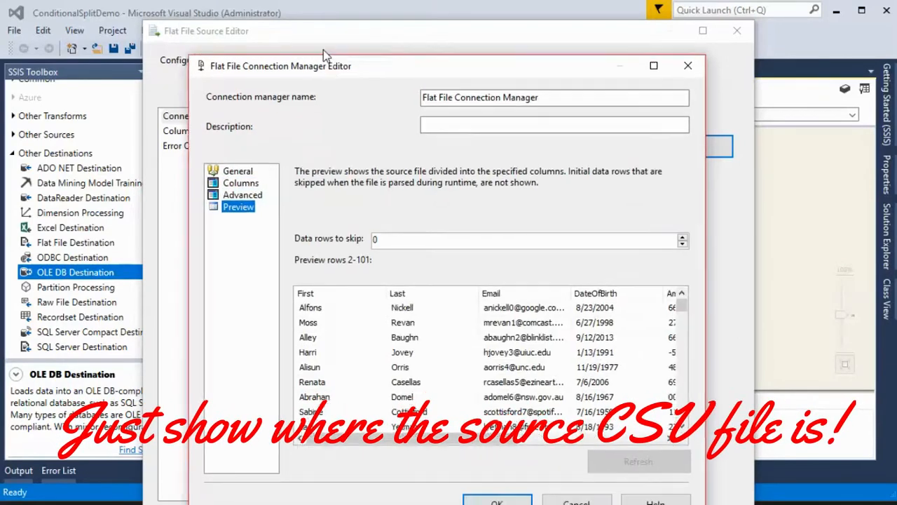
pyautogui.click(482, 461)
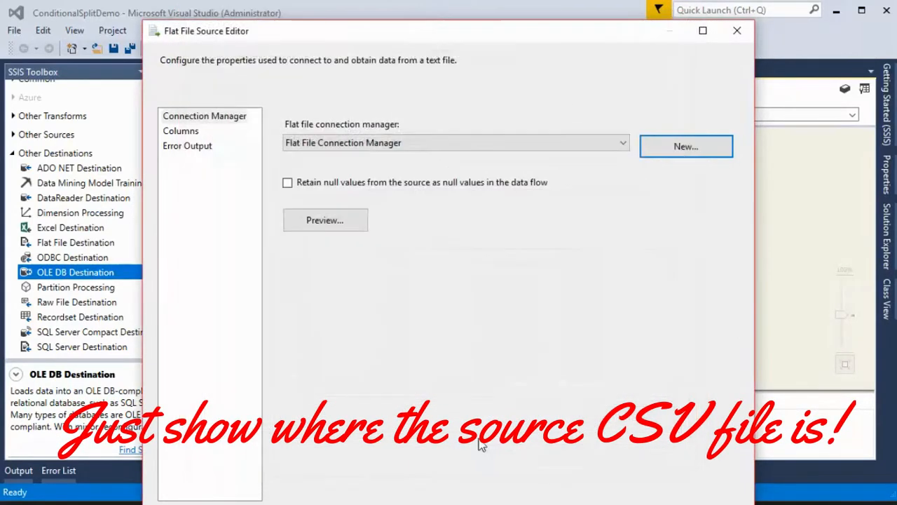
pyautogui.moveTo(531, 37); pyautogui.dragTo(533, 0)
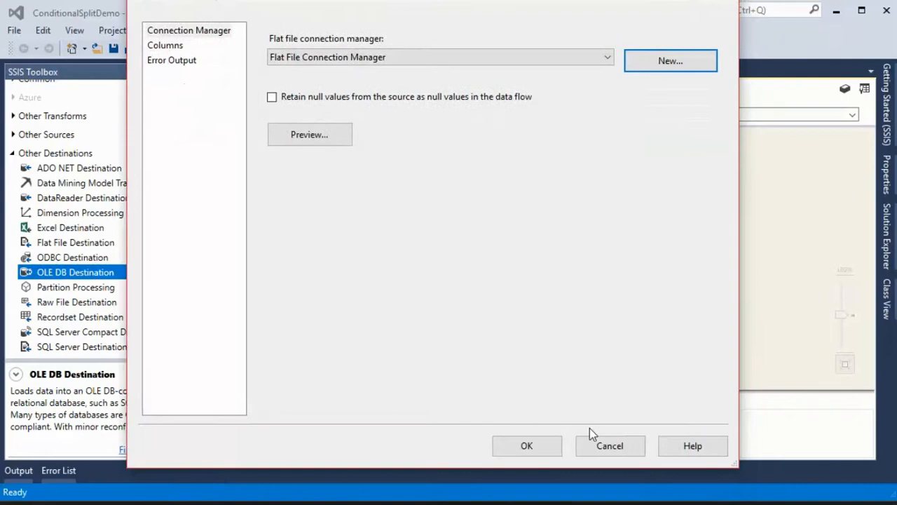
pyautogui.click(542, 453)
# Set the OLE DB Destination to use the saved data connection and the [dbo].[Customers] table
pyautogui.rightClick(415, 284)
pyautogui.click(455, 291)
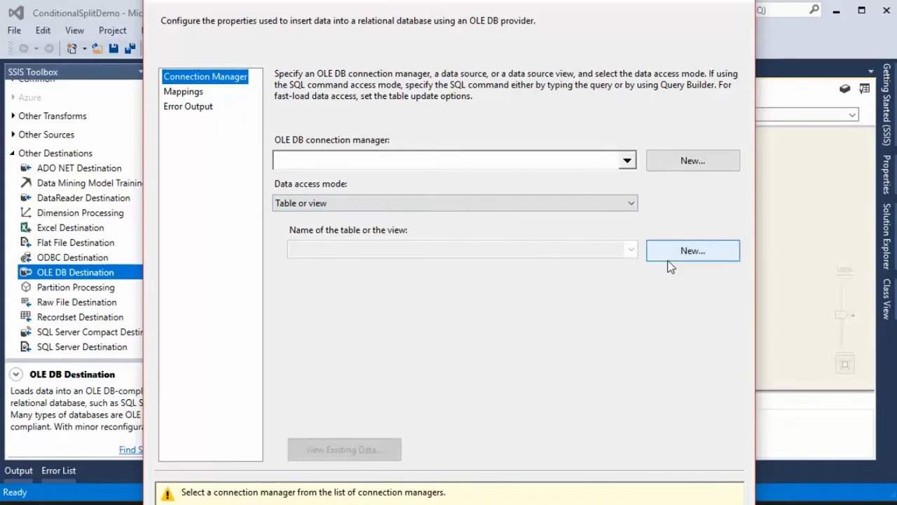
pyautogui.click(675, 170)
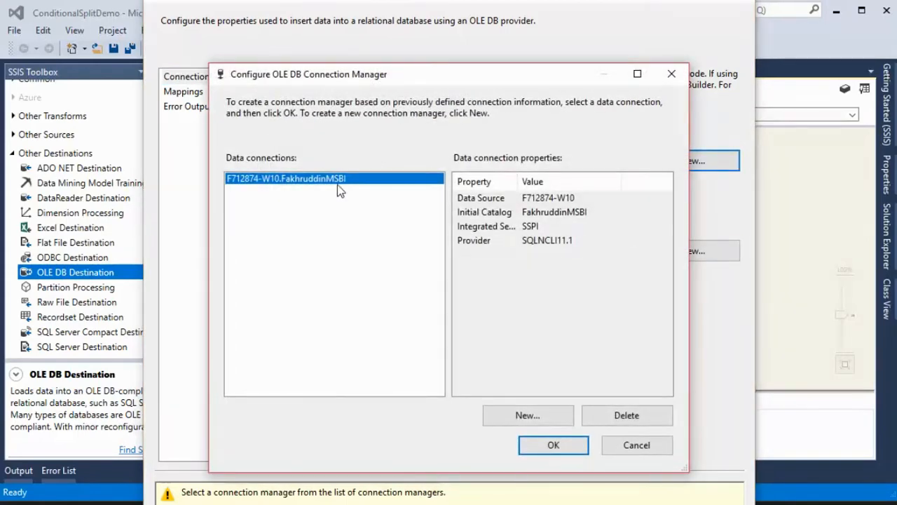
pyautogui.click(550, 445)
pyautogui.click(633, 251)
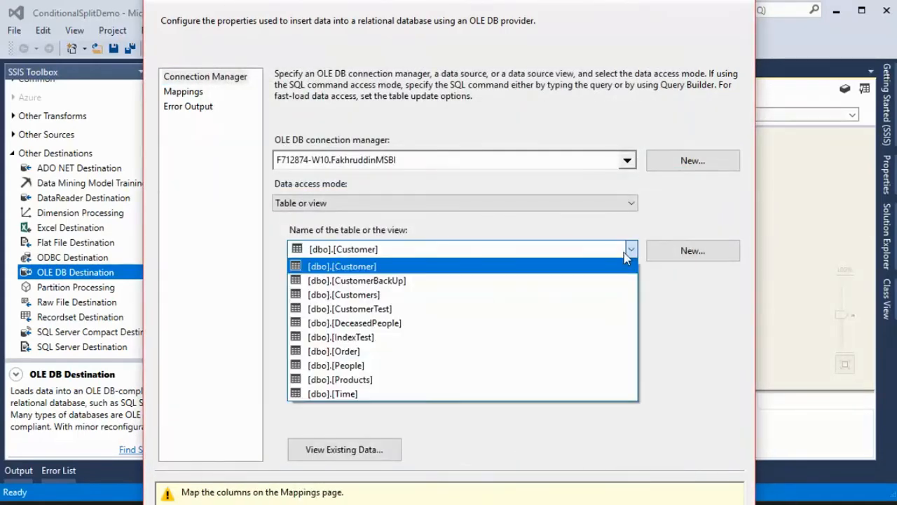
pyautogui.click(364, 295)
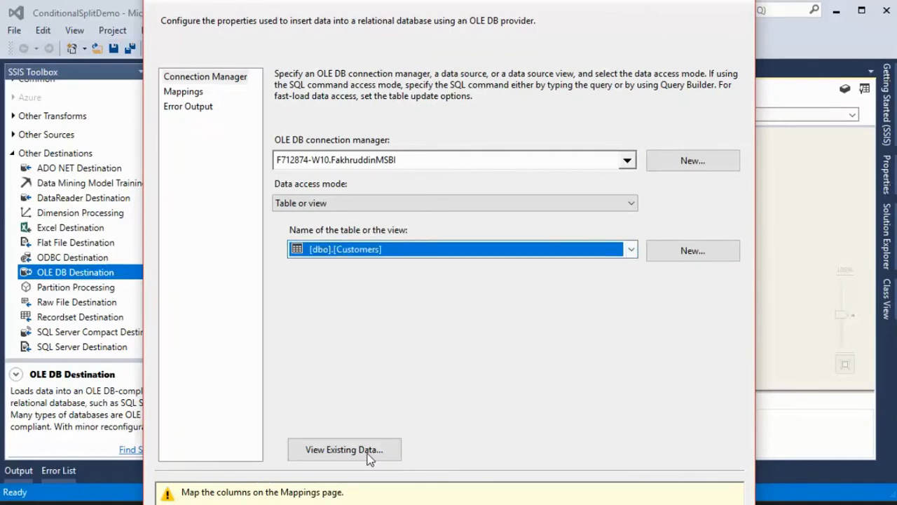
# Map the input columns to the same-named Customers columns, check the error output settings and accept the OLE DB Destination's configuration
pyautogui.click(188, 92)
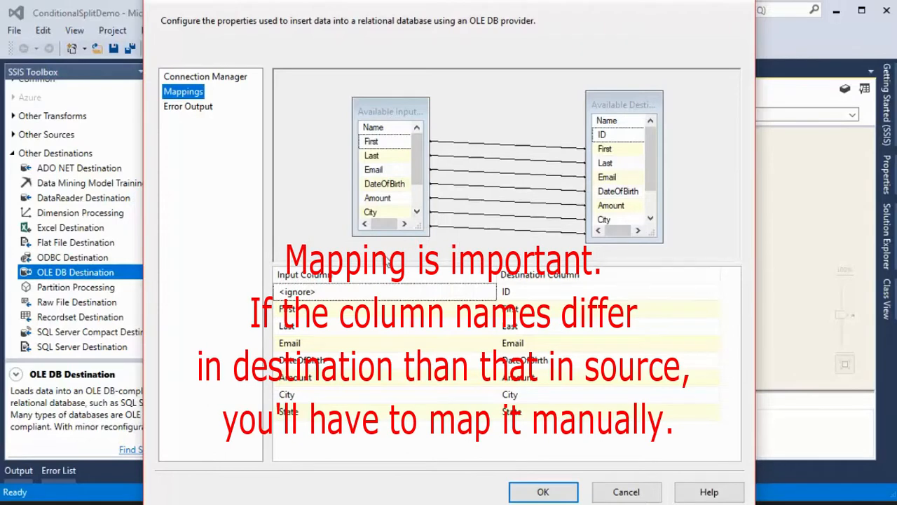
pyautogui.click(188, 107)
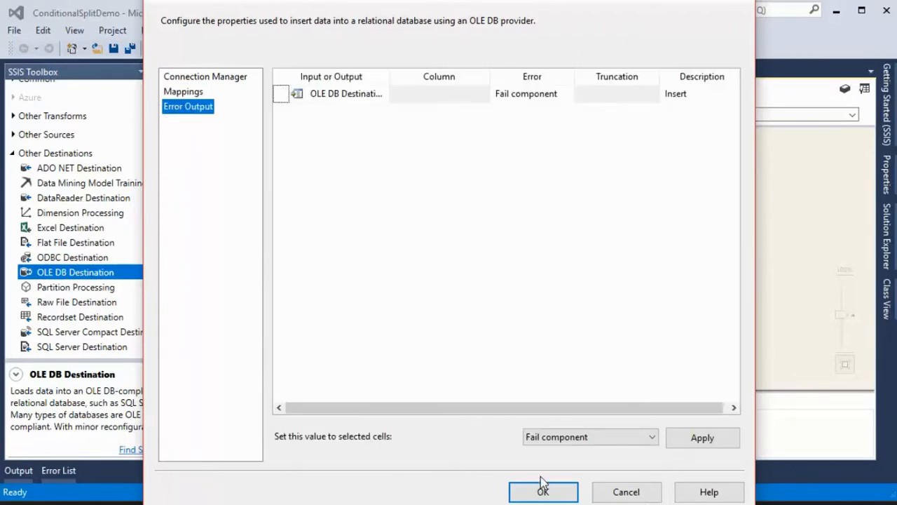
pyautogui.click(543, 491)
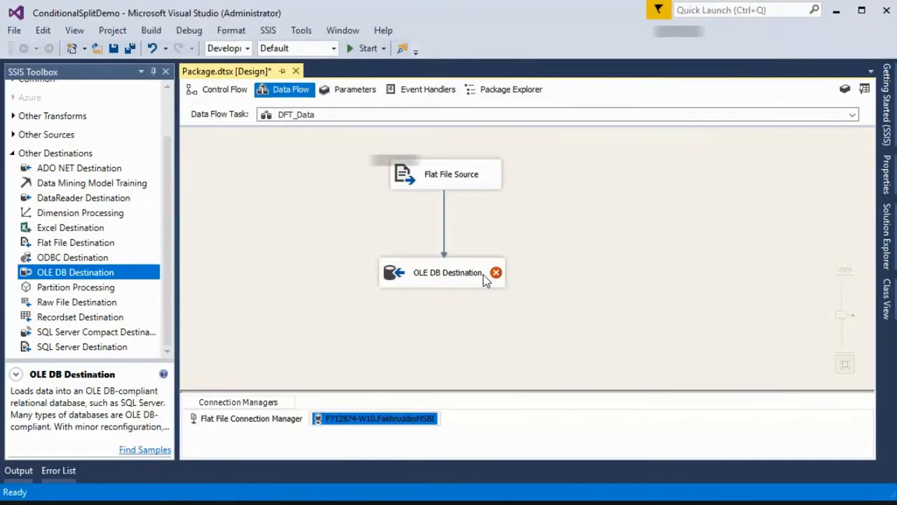
# Check the OLE DB Destination's error, open the Flat File Source's advanced editor and expand its output columns
pyautogui.moveTo(483, 276)
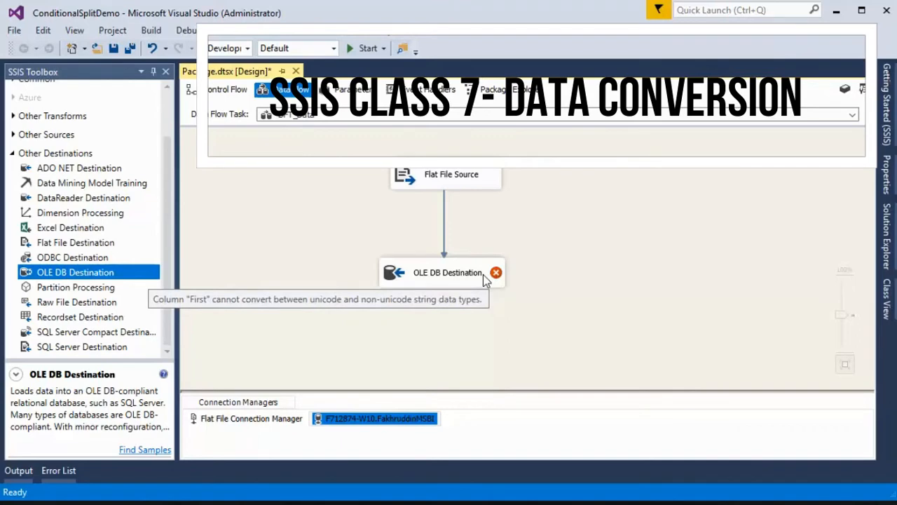
pyautogui.click(448, 181)
pyautogui.rightClick(450, 178)
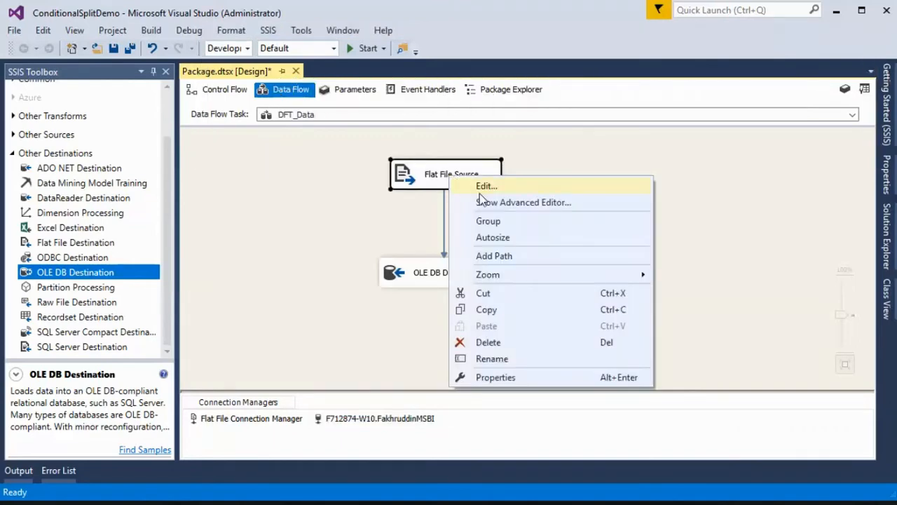
pyautogui.click(466, 181)
pyautogui.rightClick(466, 181)
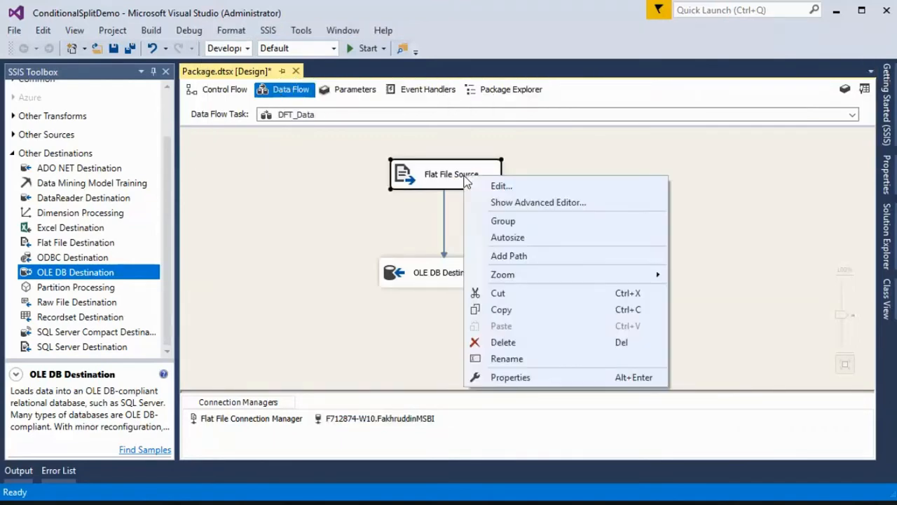
pyautogui.click(493, 201)
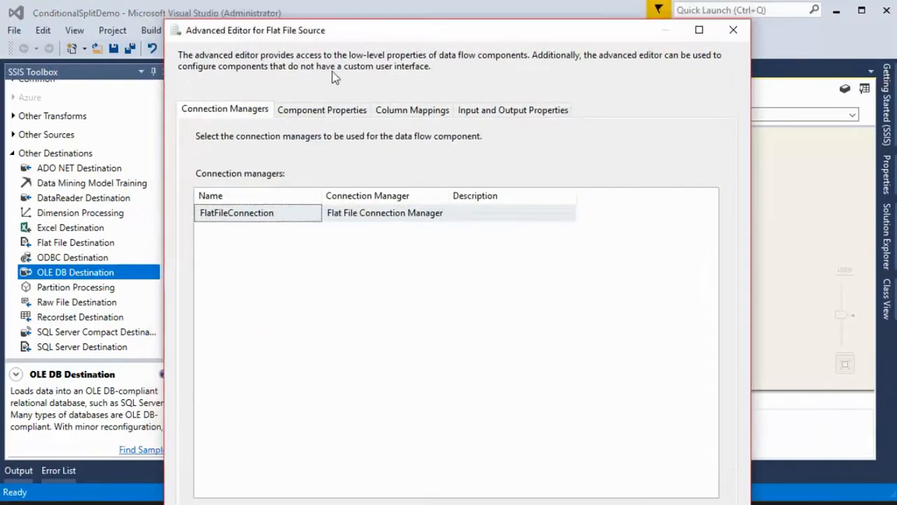
pyautogui.click(485, 110)
pyautogui.click(201, 191)
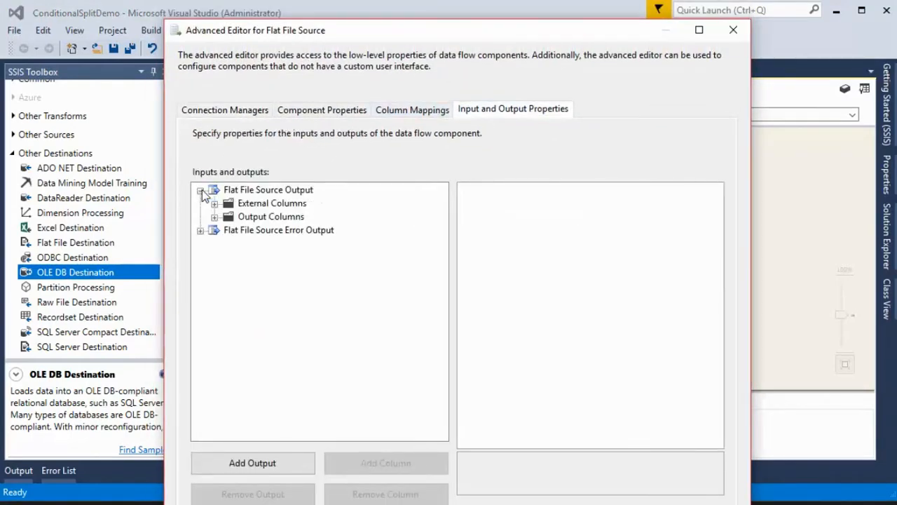
pyautogui.click(215, 217)
# Set the data type of the First output column to Unicode string [DT_WSTR]
pyautogui.click(259, 230)
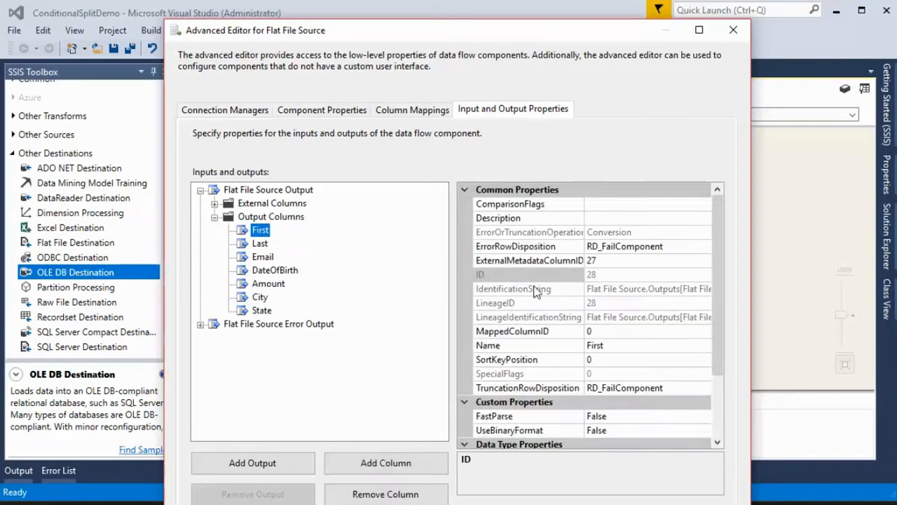
pyautogui.scroll(-5, 717, 337)
pyautogui.click(705, 388)
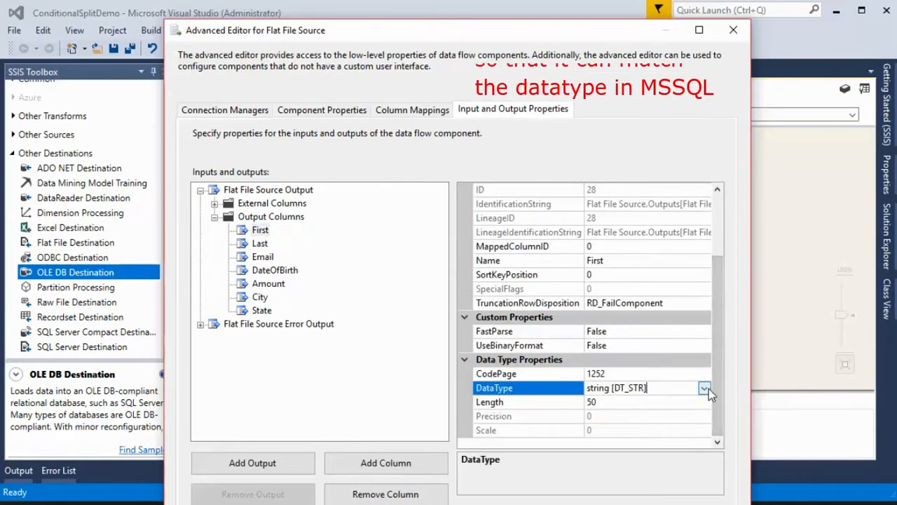
pyautogui.click(705, 387)
pyautogui.scroll(-2, 477, 351)
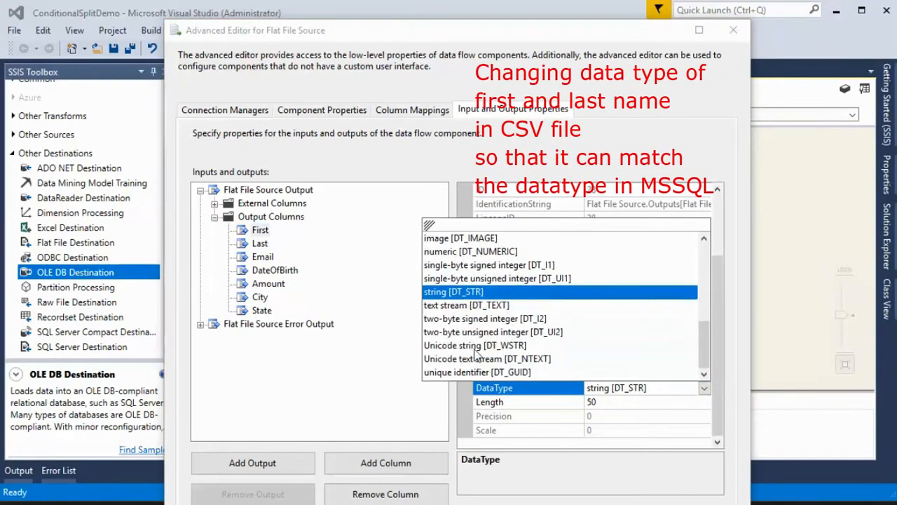
pyautogui.click(477, 345)
# Set the data type of the Last output column to Unicode string [DT_WSTR]
pyautogui.click(259, 243)
pyautogui.click(707, 387)
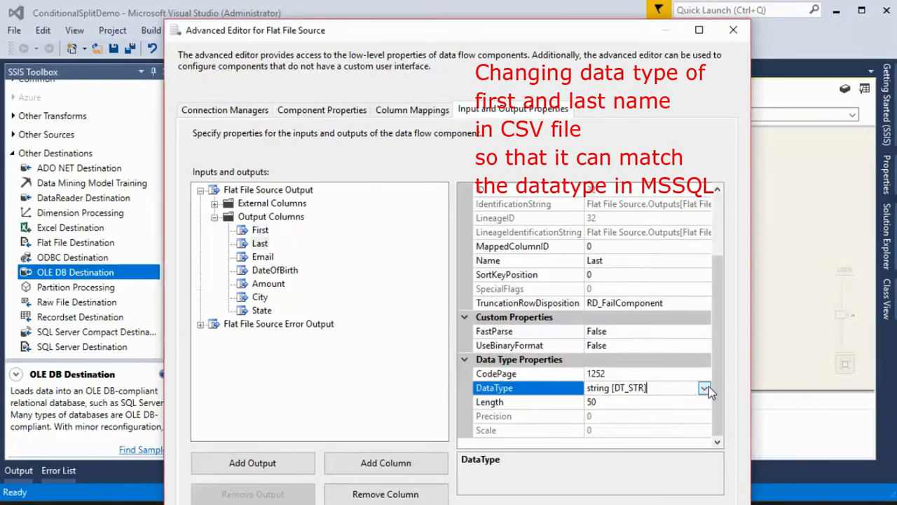
pyautogui.click(705, 387)
pyautogui.scroll(-2, 476, 361)
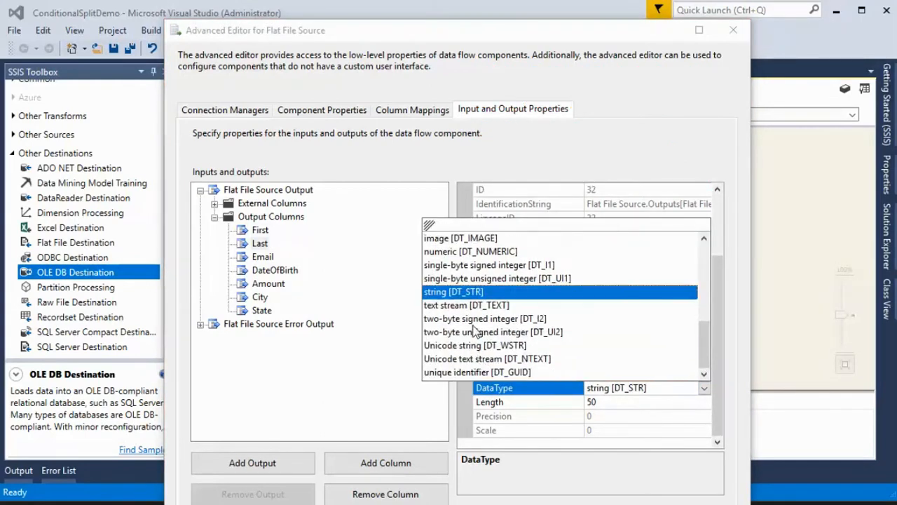
pyautogui.click(477, 344)
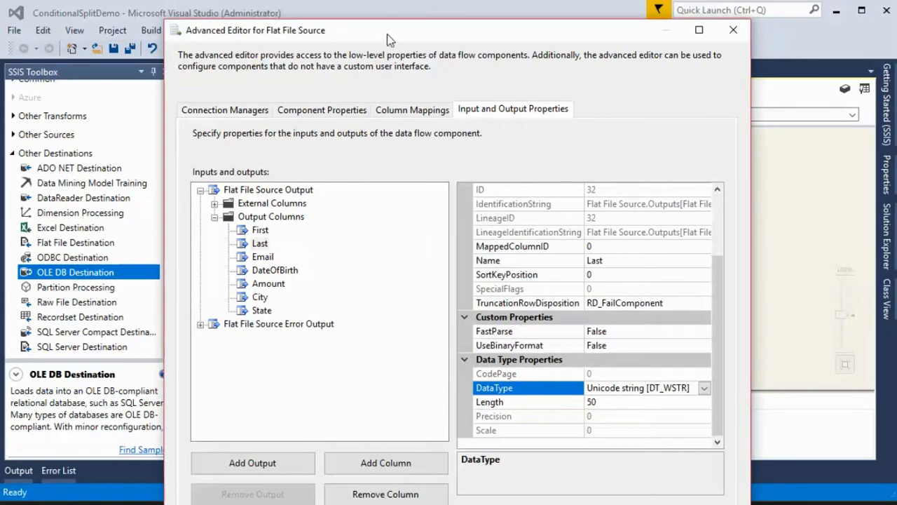
# Accept the Flat File Source's advanced settings and run the package
pyautogui.moveTo(391, 40); pyautogui.dragTo(320, 0)
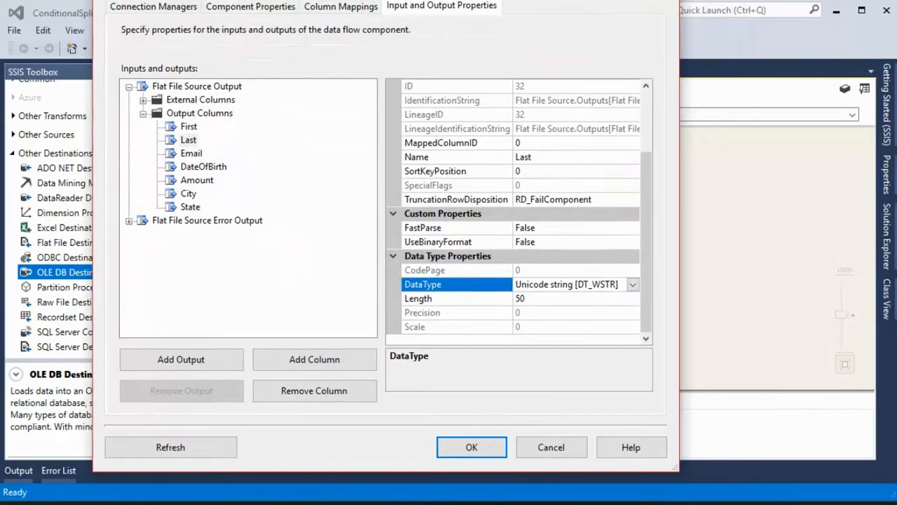
pyautogui.click(466, 448)
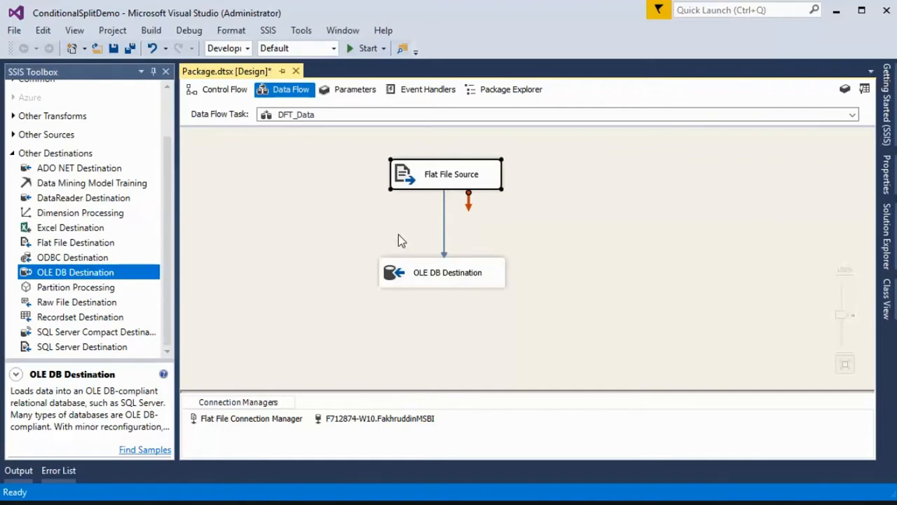
pyautogui.click(362, 48)
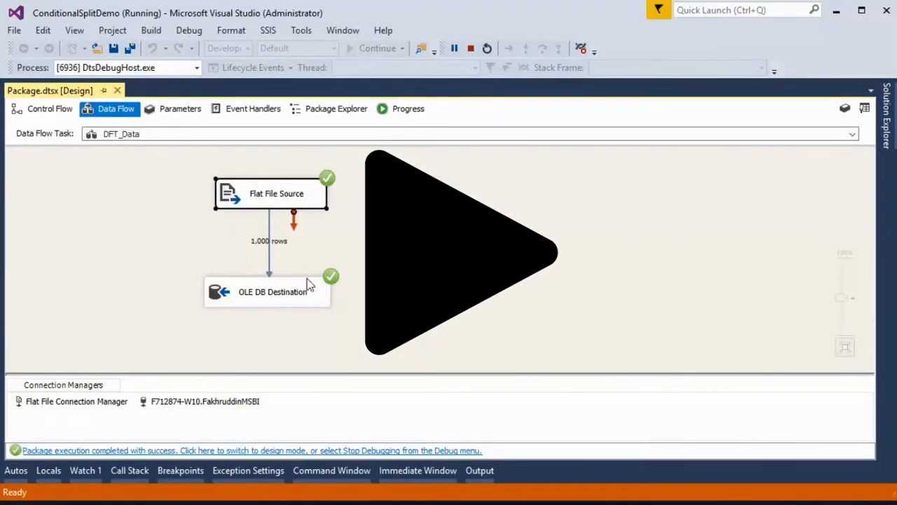
# Switch to SQL Server Management Studio, replace the truncate statement with "select * from Customers" and execute it
pyautogui.hotkey('alt', 'Tab')
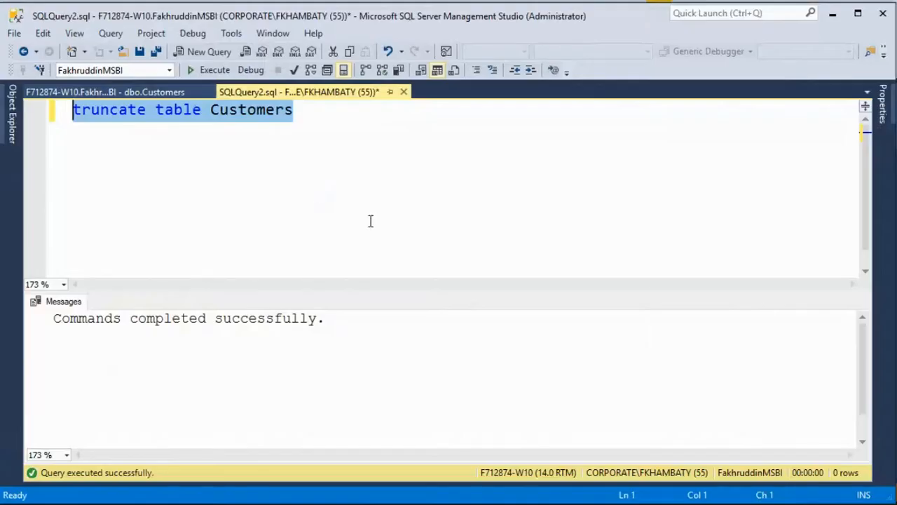
pyautogui.click(323, 134)
pyautogui.moveTo(322, 134); pyautogui.dragTo(72, 109)
pyautogui.write('sle')
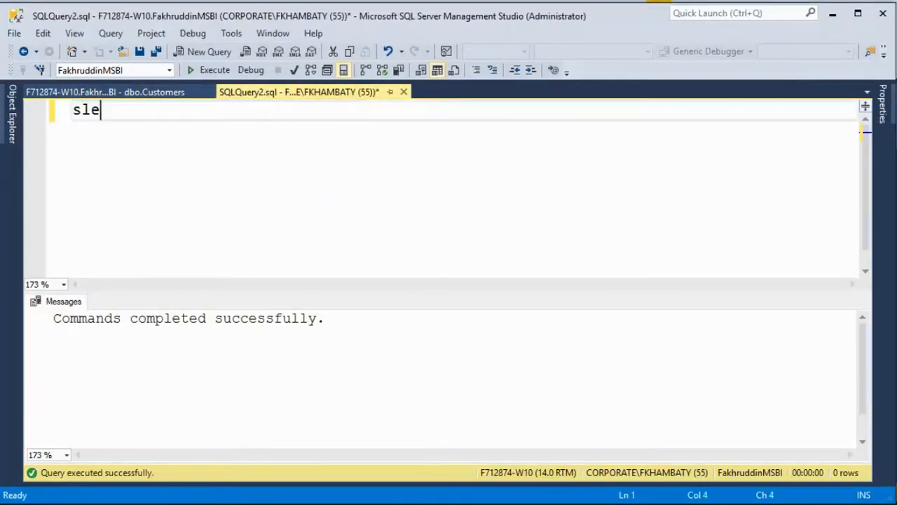
pyautogui.press('BackSpace')
pyautogui.press('BackSpace')
pyautogui.write('elect * f')
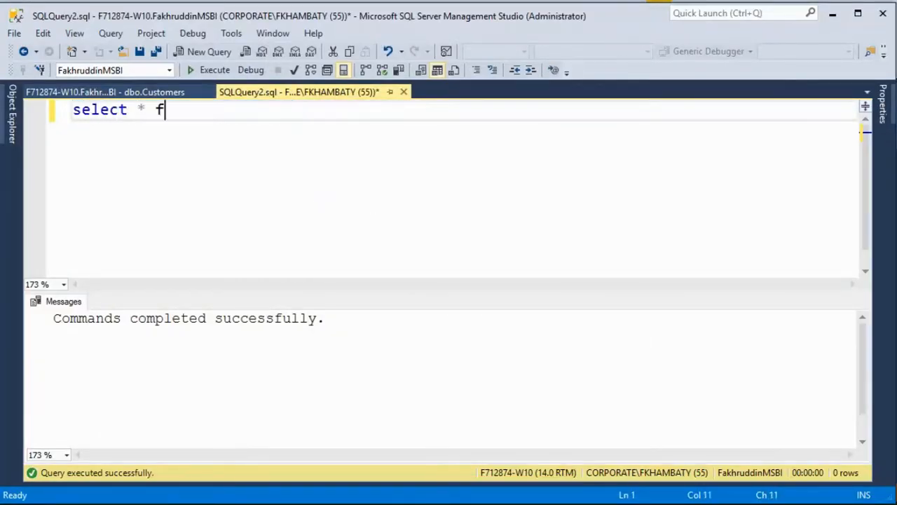
pyautogui.write('rom Customers')
pyautogui.press('F5')
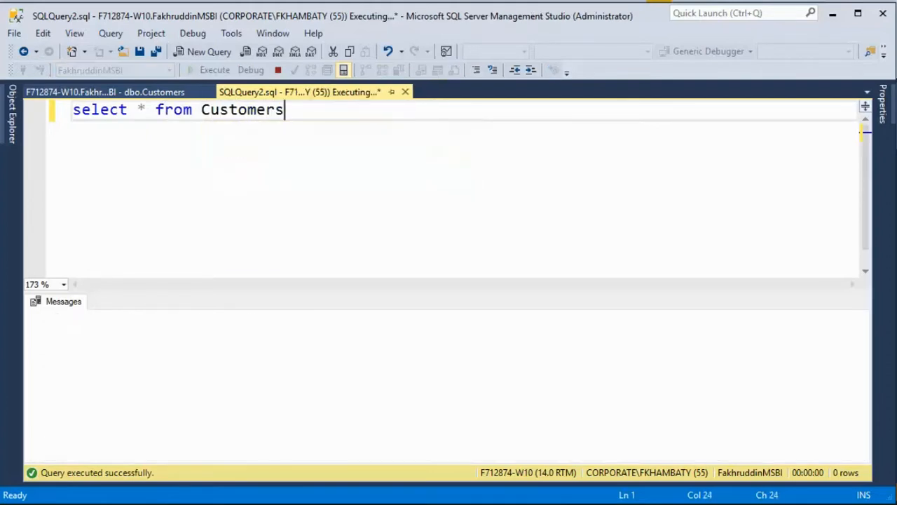
# Examine the Amount column of the query results for negative and zero values
pyautogui.click(373, 375)
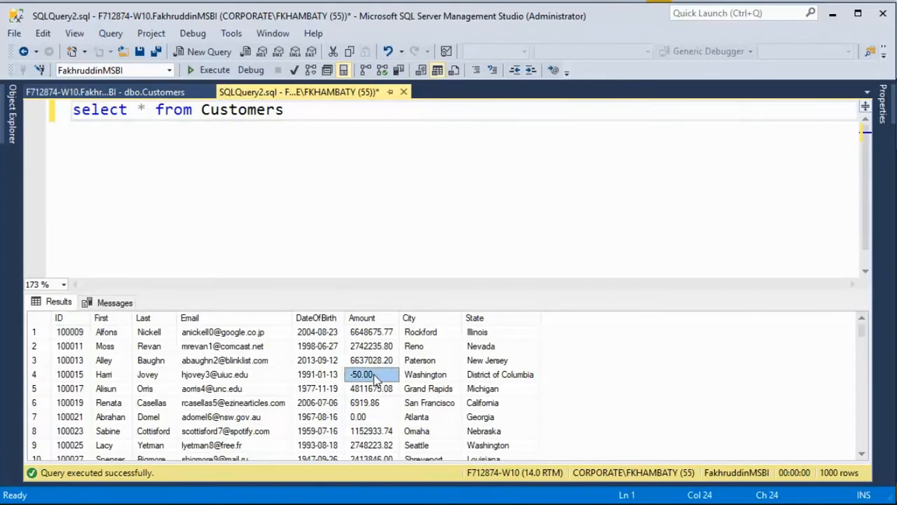
pyautogui.click(367, 418)
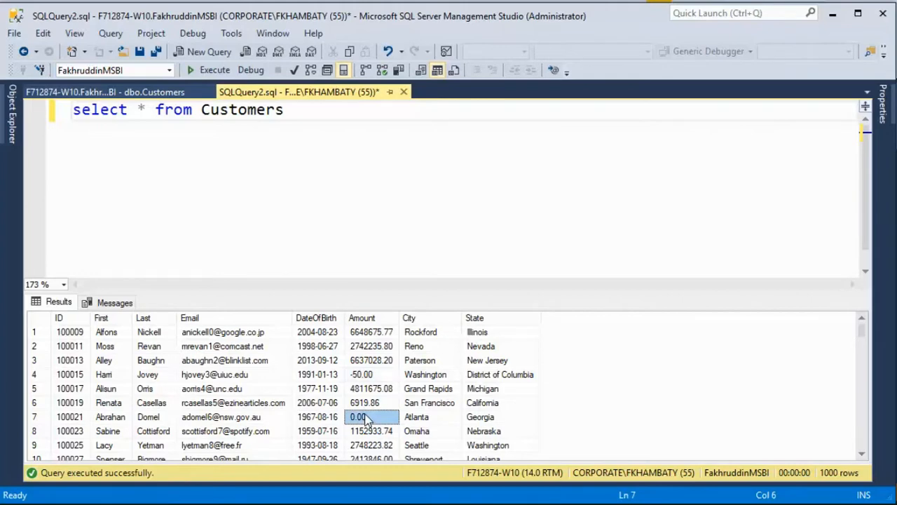
pyautogui.scroll(-2, 366, 418)
pyautogui.click(368, 418)
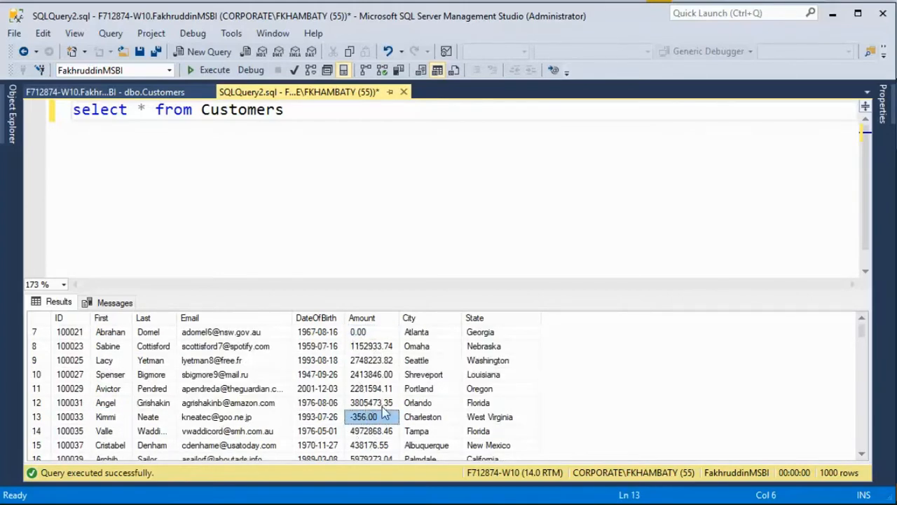
pyautogui.scroll(2, 384, 411)
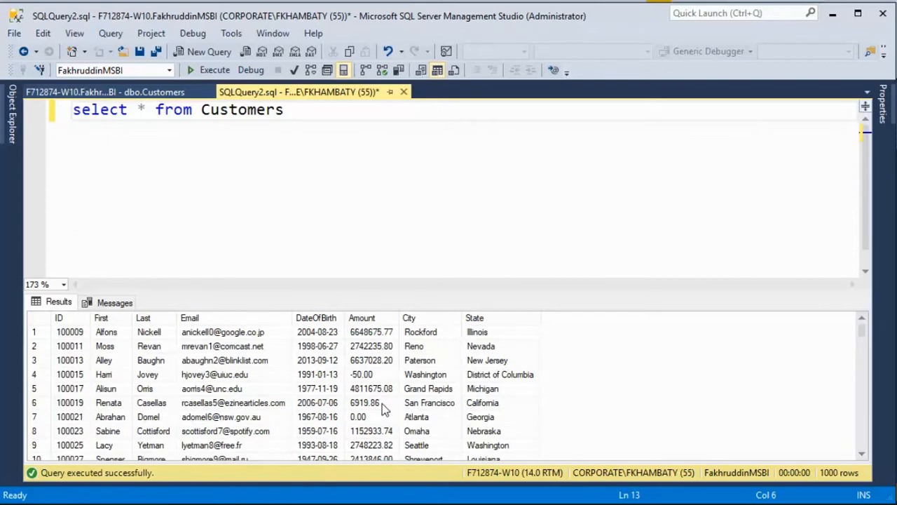
# Add "truncate table Customers" two lines below the select query, execute only that statement to empty the table, and delete it from the script
pyautogui.click(322, 109)
pyautogui.press('Return')
pyautogui.press('Return')
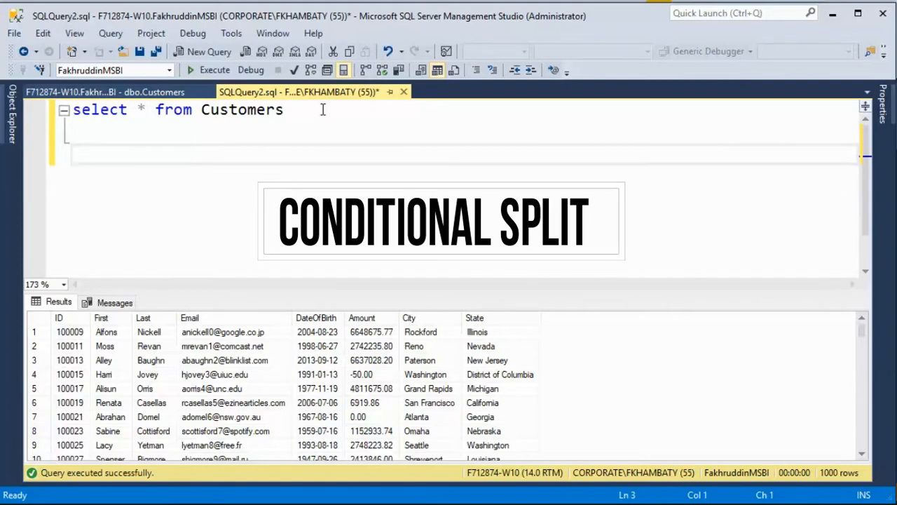
pyautogui.write('truncate table Customers')
pyautogui.press('F5')
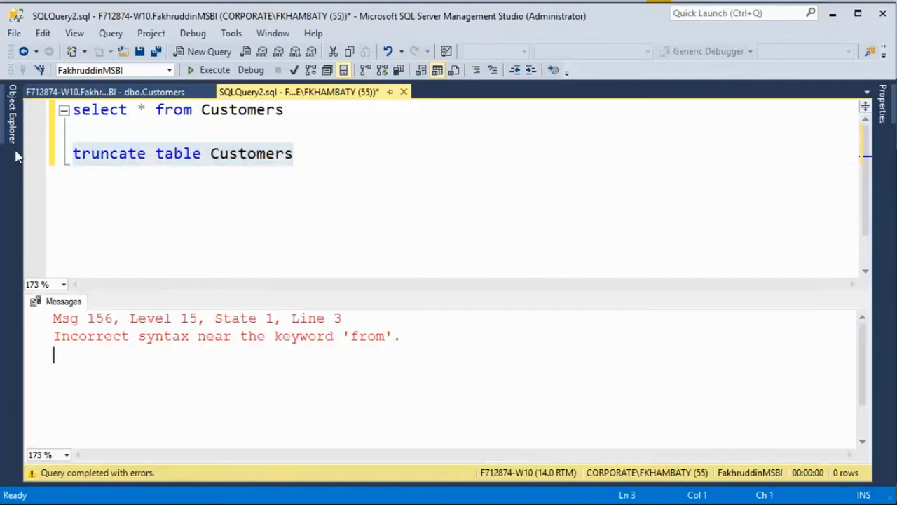
pyautogui.hotkey('shift', 'Home')
pyautogui.press('F5')
pyautogui.press('Delete')
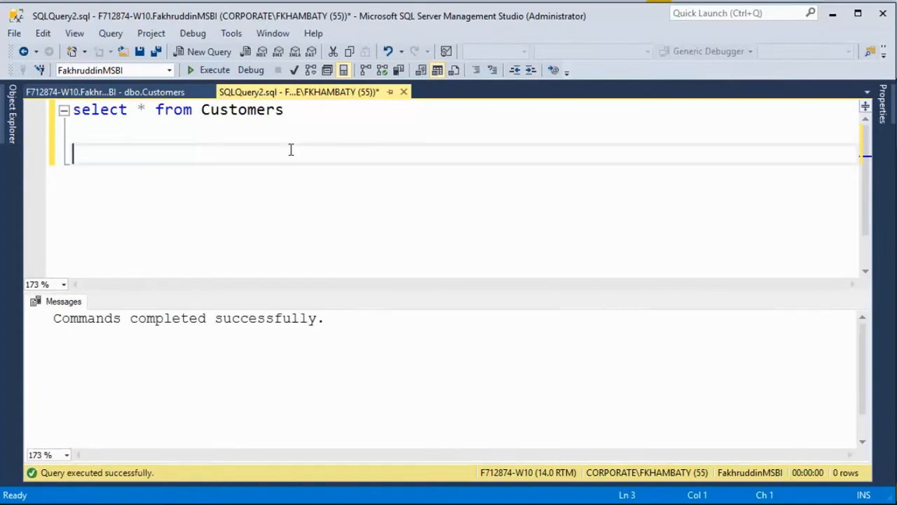
# Execute only the "select * from Customers" statement to check the contents of the table
pyautogui.moveTo(306, 114); pyautogui.dragTo(9, 113)
pyautogui.click(217, 73)
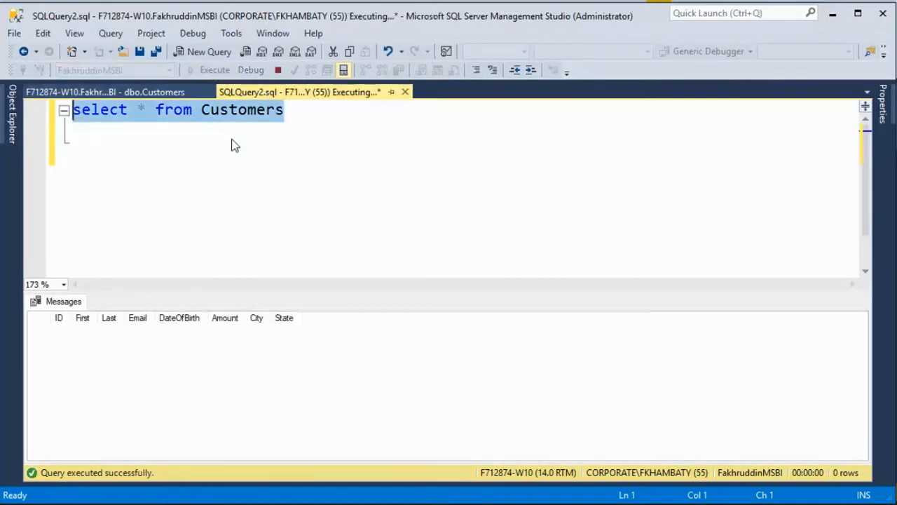
# Switch to Visual Studio, stop debugging, and delete the path between Flat File Source and OLE DB Destination, moving the destination lower
pyautogui.click(832, 14)
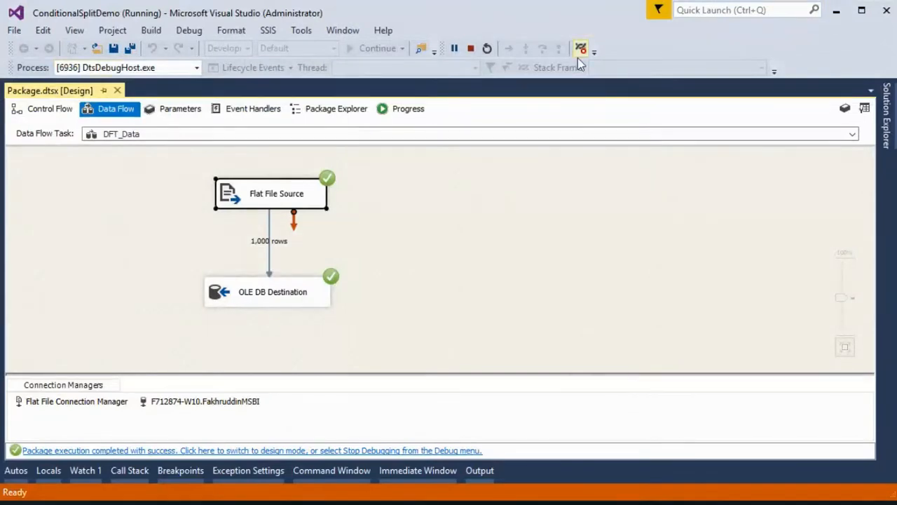
pyautogui.click(470, 48)
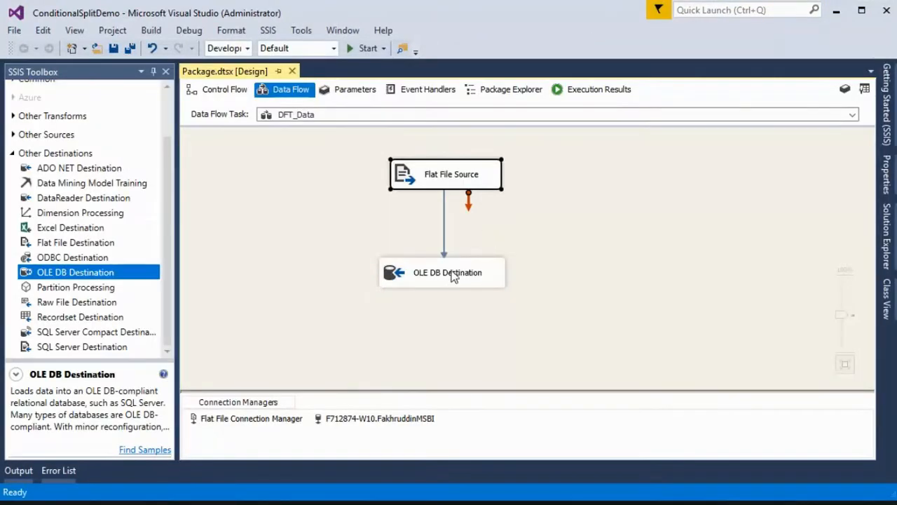
pyautogui.moveTo(452, 274); pyautogui.dragTo(457, 331)
pyautogui.click(447, 243)
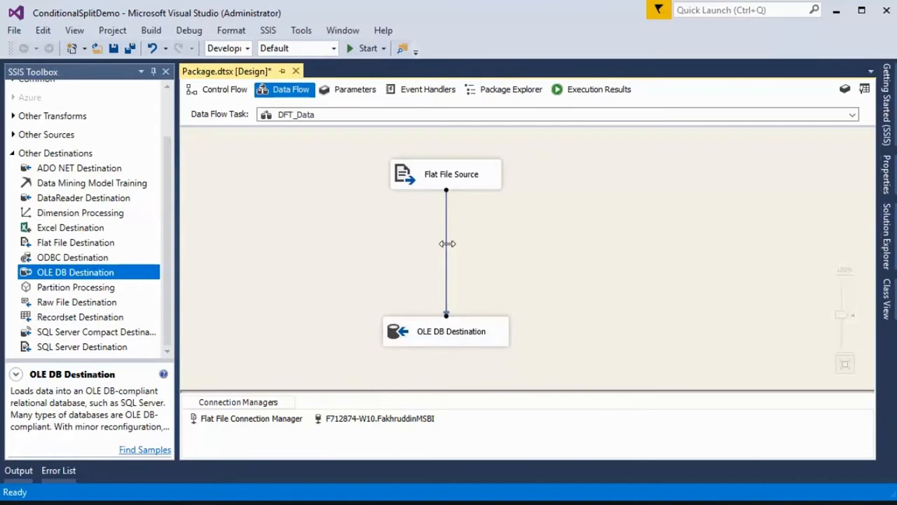
pyautogui.press('Delete')
# Place a Conditional Split between Flat File Source and OLE DB Destination and connect the source's data output to it
pyautogui.click(53, 116)
pyautogui.scroll(2, 46, 149)
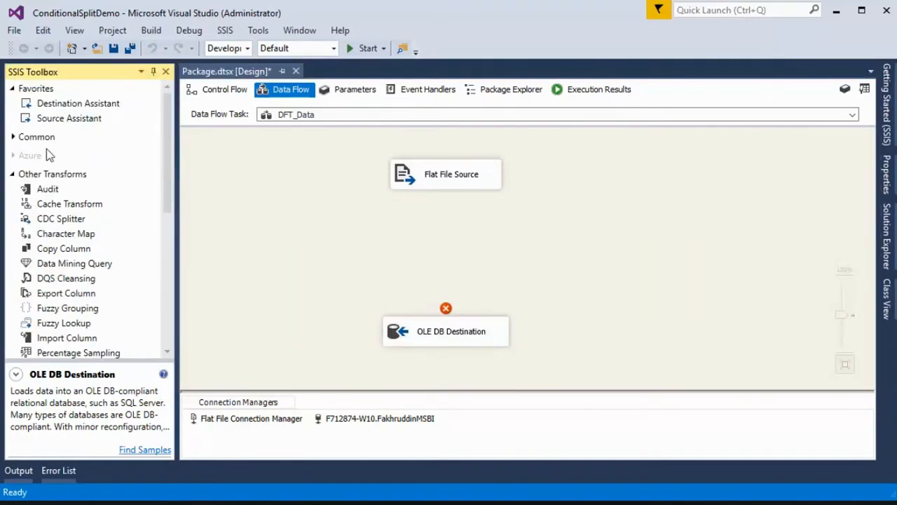
pyautogui.click(13, 136)
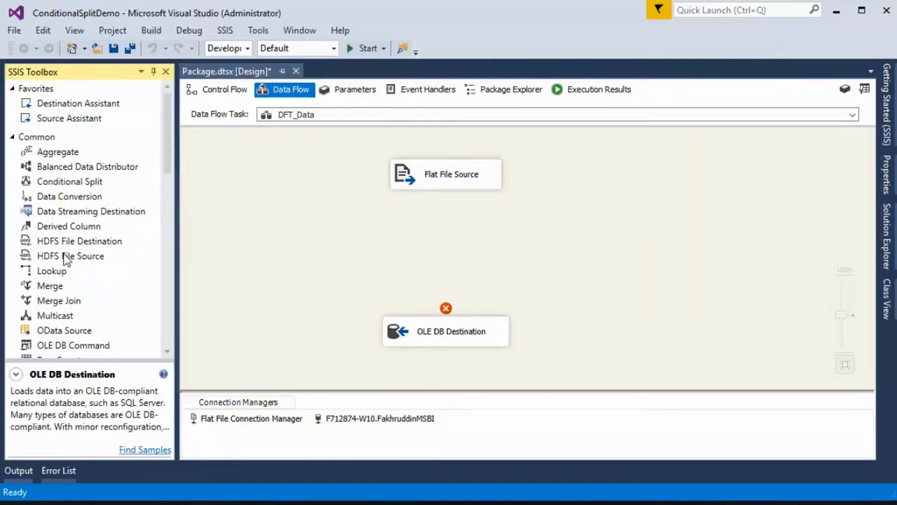
pyautogui.moveTo(73, 180); pyautogui.dragTo(403, 237)
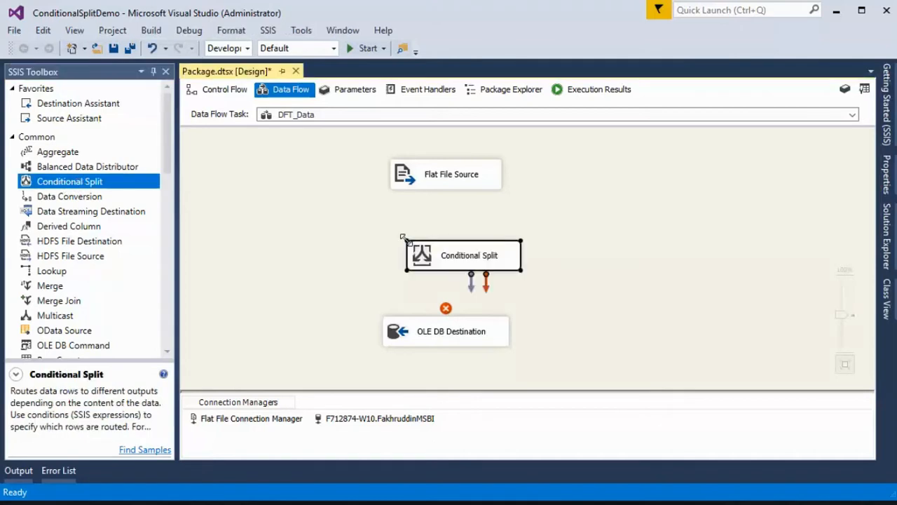
pyautogui.moveTo(470, 255); pyautogui.dragTo(454, 249)
pyautogui.moveTo(459, 333); pyautogui.dragTo(478, 333)
pyautogui.click(437, 181)
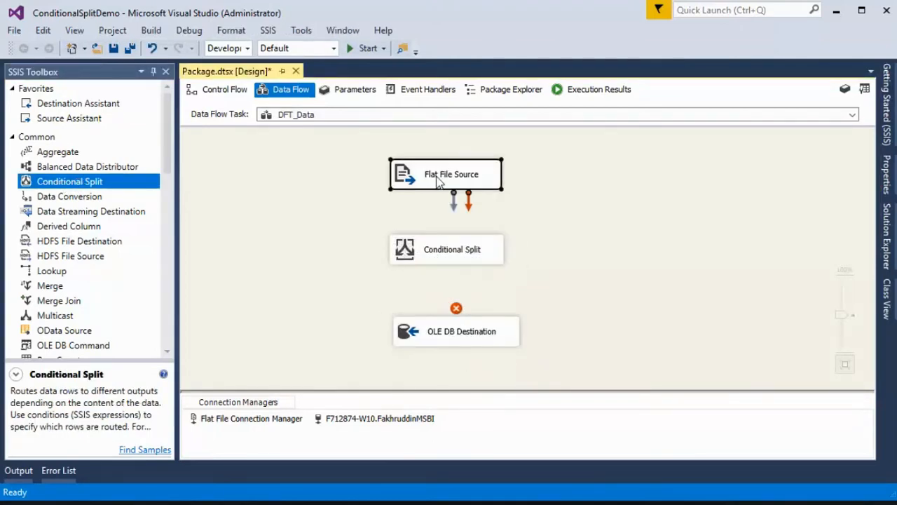
pyautogui.moveTo(454, 202); pyautogui.dragTo(444, 251)
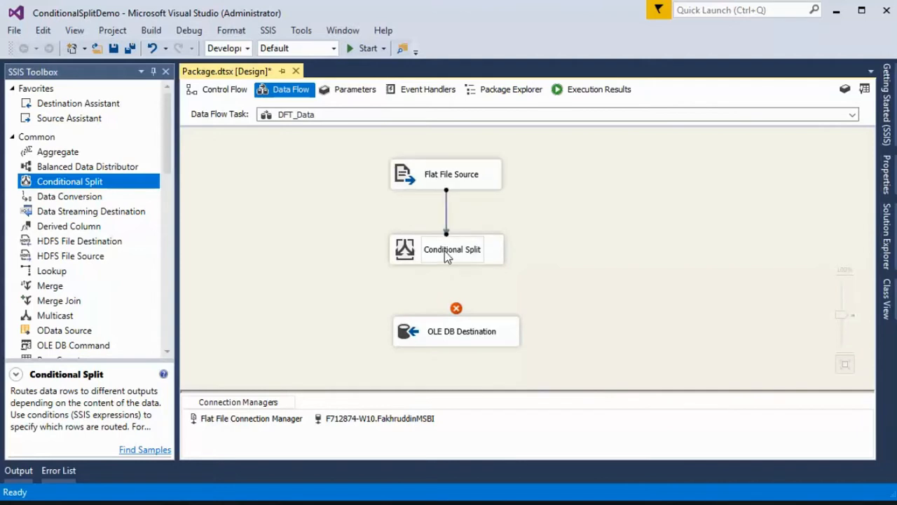
# Connect the Conditional Split's data output to the OLE DB Destination before defining any condition
pyautogui.click(447, 255)
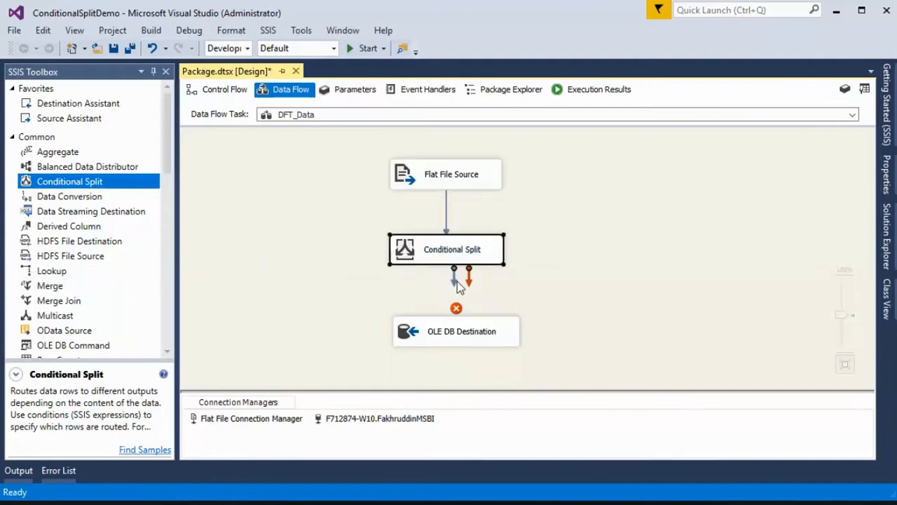
pyautogui.moveTo(457, 288); pyautogui.dragTo(460, 348)
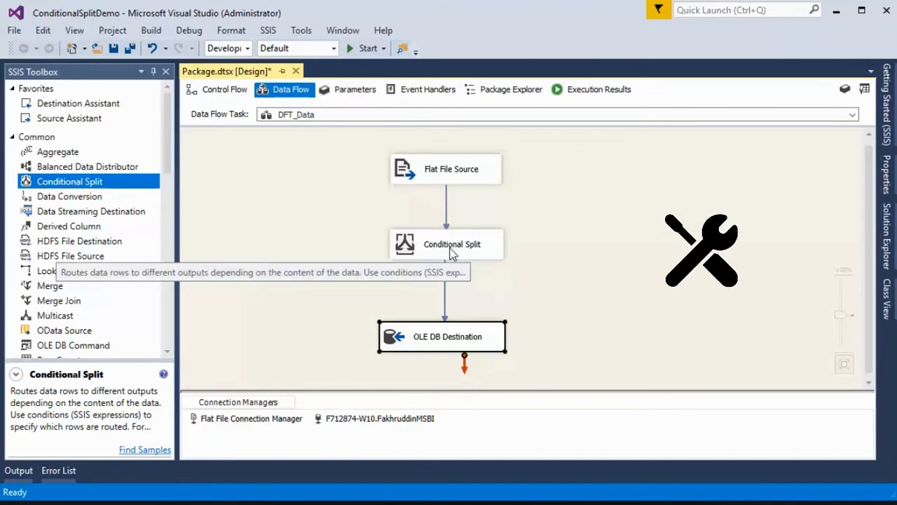
pyautogui.click(541, 220)
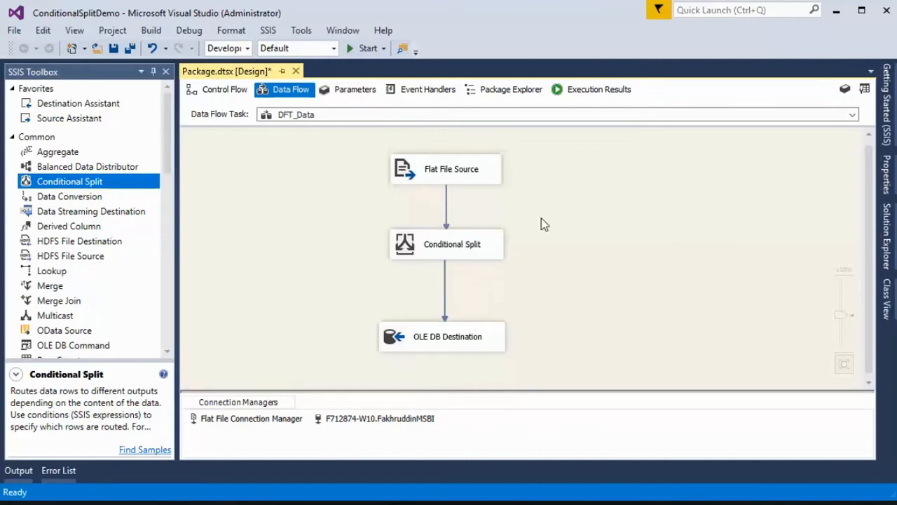
# In the Flat File Source's advanced editor, set the Amount output column's data type to currency [DT_CY] and accept the change
pyautogui.rightClick(460, 180)
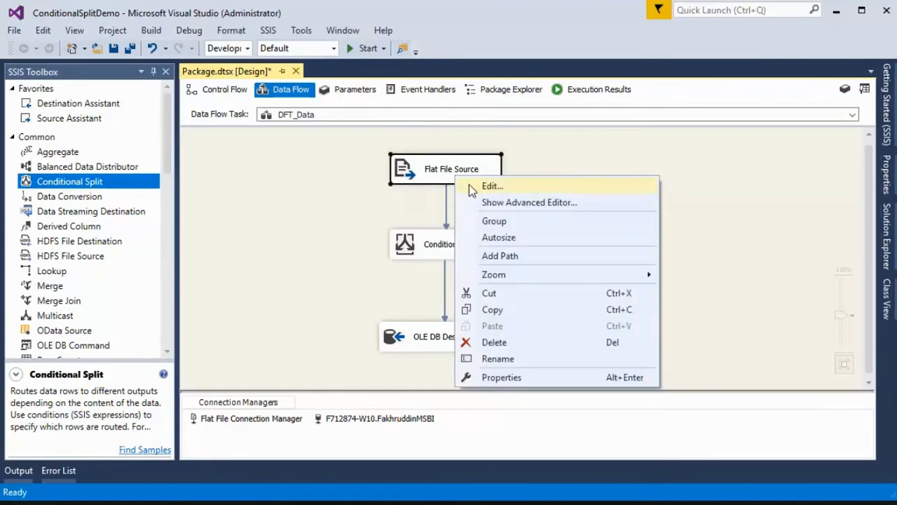
pyautogui.click(486, 202)
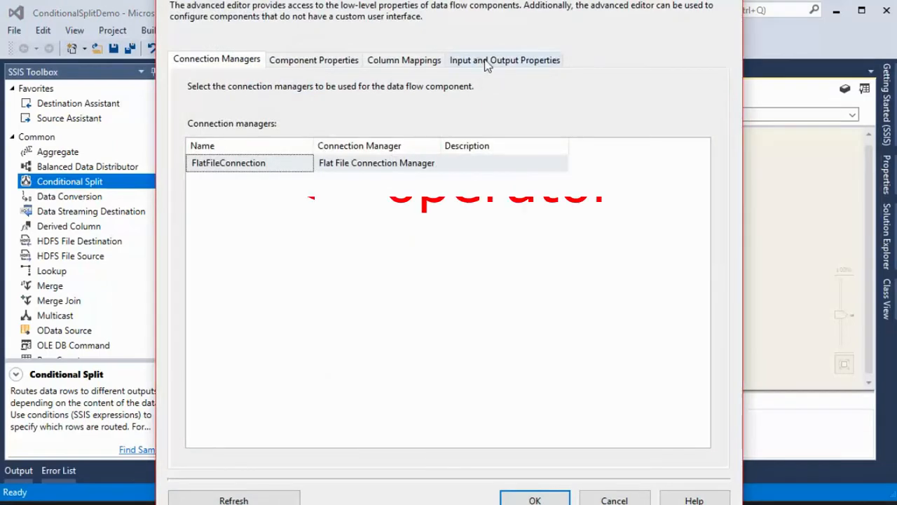
pyautogui.click(487, 62)
pyautogui.click(192, 141)
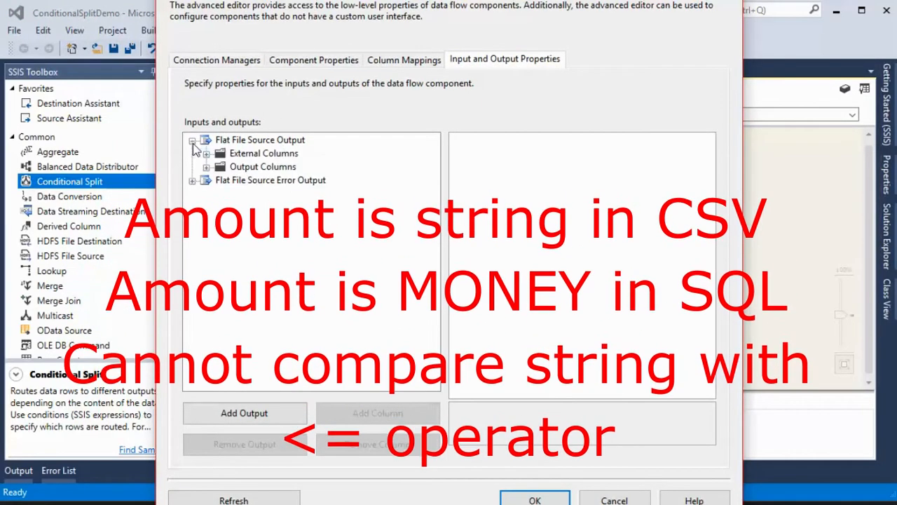
pyautogui.click(206, 167)
pyautogui.click(259, 234)
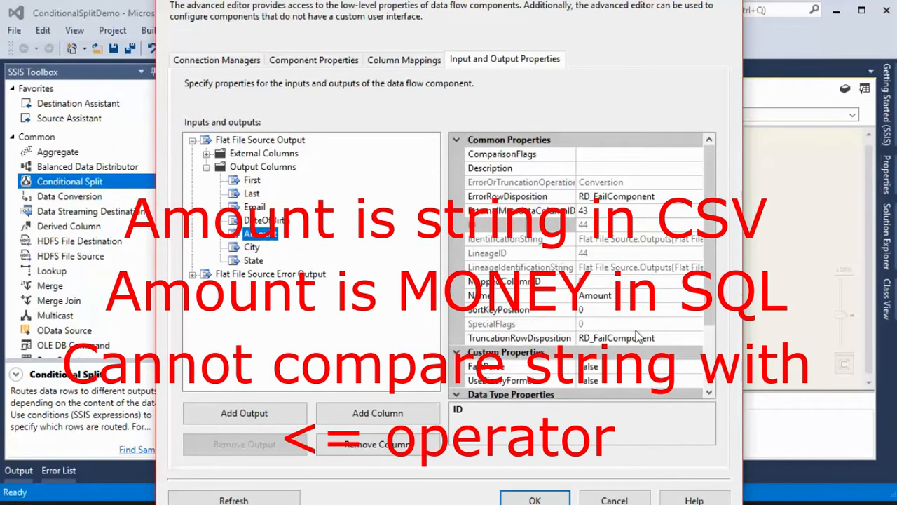
pyautogui.scroll(-2, 671, 317)
pyautogui.click(657, 339)
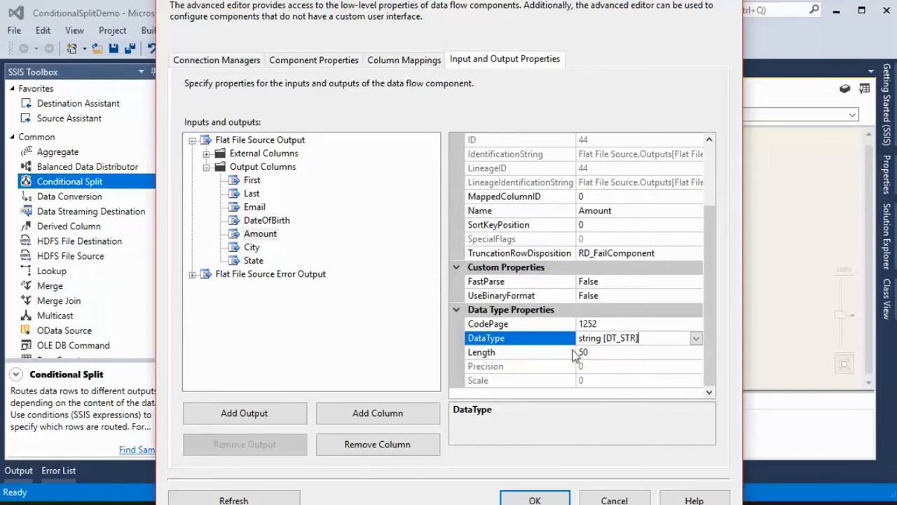
pyautogui.click(696, 337)
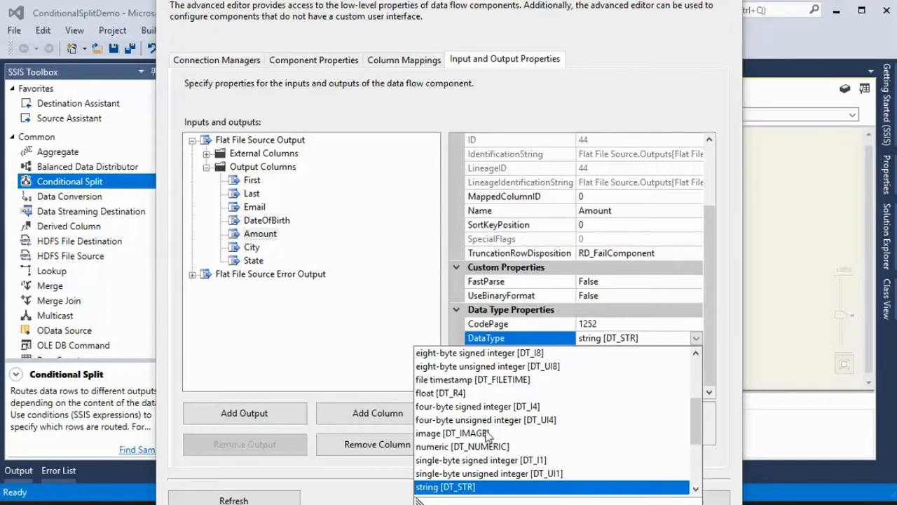
pyautogui.scroll(2, 487, 435)
pyautogui.scroll(2, 457, 413)
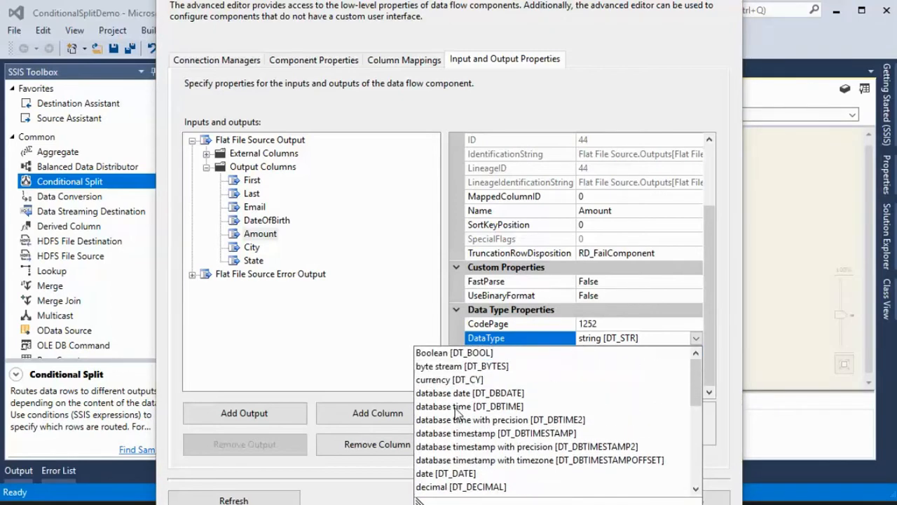
pyautogui.click(463, 379)
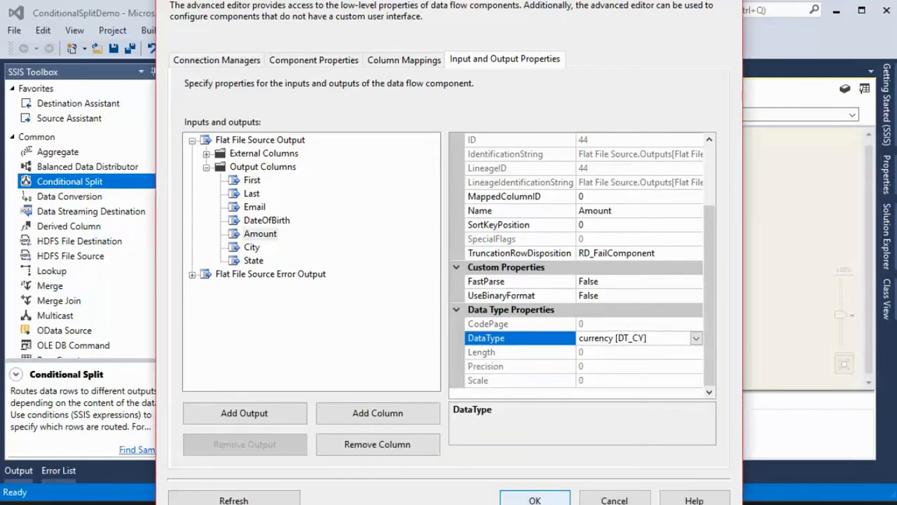
pyautogui.click(535, 500)
# Edit the Conditional Split and add a case with the condition [Amount] <= 0, built from the Amount column and the less-than-or-equal operator
pyautogui.rightClick(454, 252)
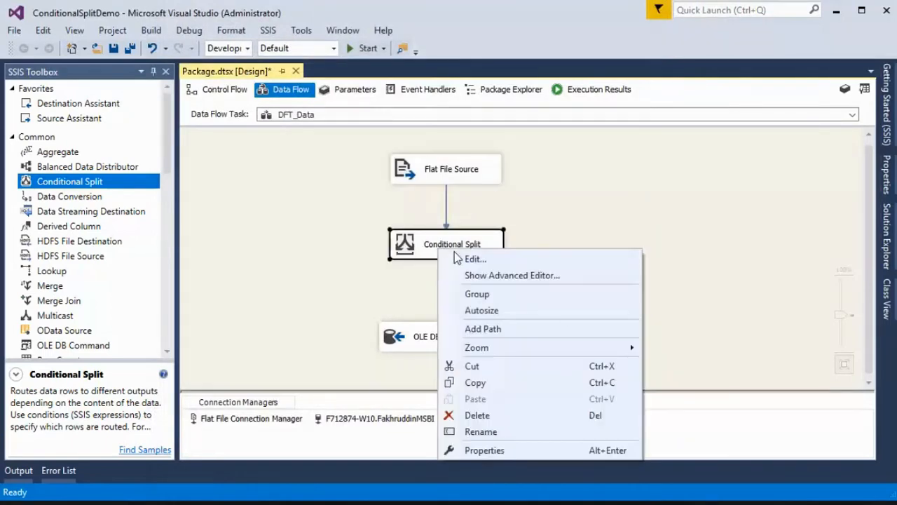
pyautogui.click(483, 261)
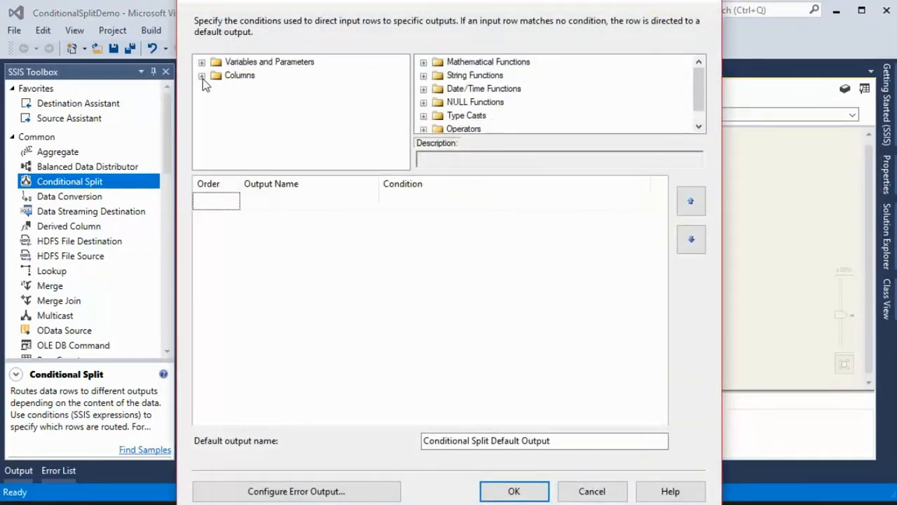
pyautogui.click(202, 77)
pyautogui.moveTo(251, 143); pyautogui.dragTo(387, 211)
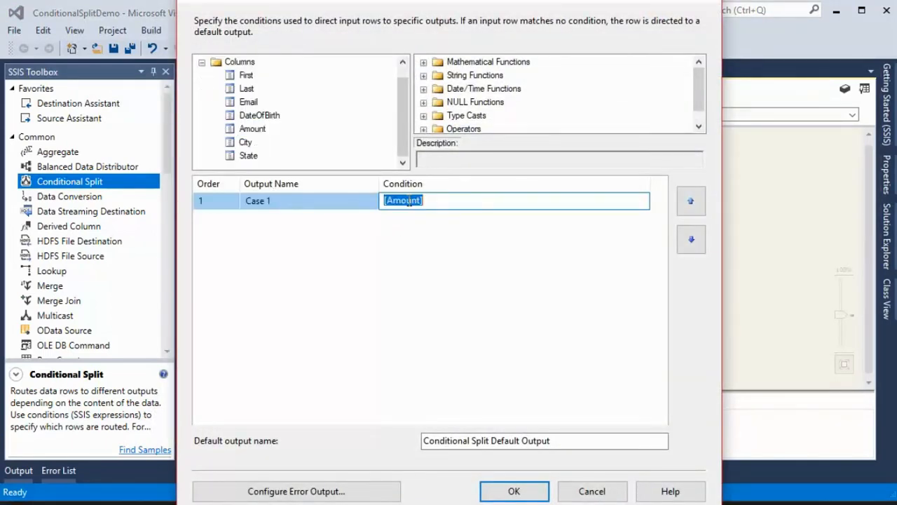
pyautogui.scroll(-1, 443, 115)
pyautogui.scroll(-6, 427, 121)
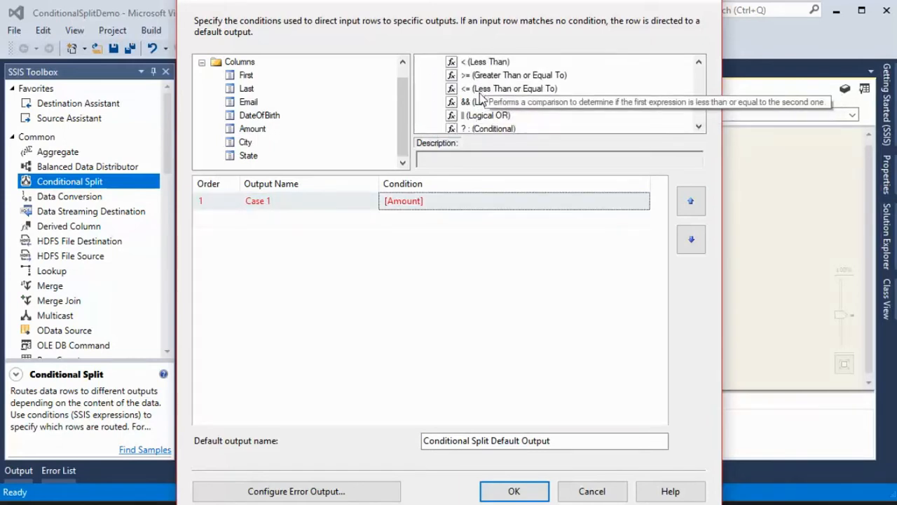
pyautogui.moveTo(490, 88); pyautogui.dragTo(483, 206)
pyautogui.write('0')
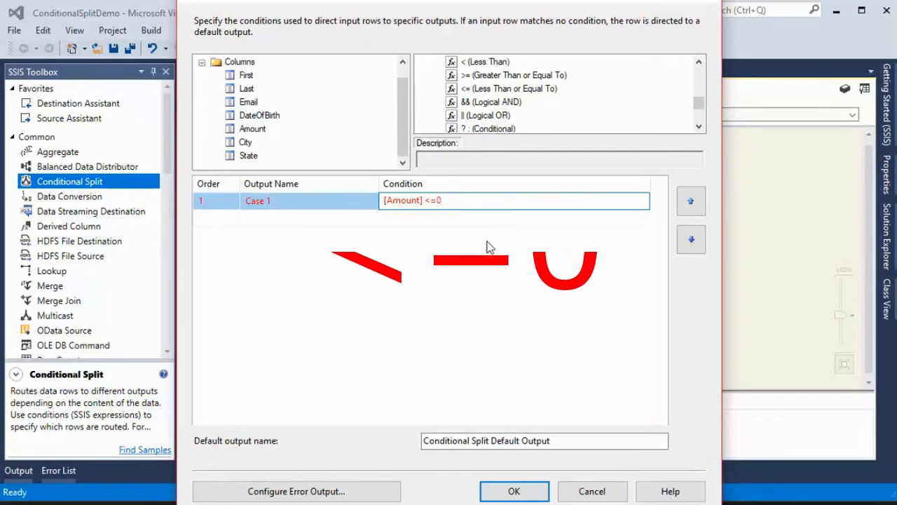
pyautogui.press('Return')
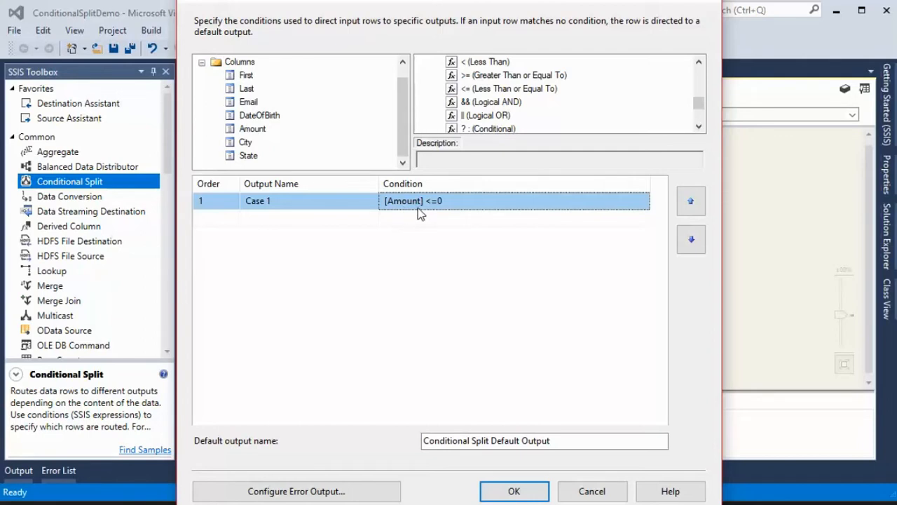
# Name the case's output IncorrectOutput and accept the Conditional Split settings
pyautogui.click(286, 204)
pyautogui.moveTo(285, 203); pyautogui.dragTo(244, 202)
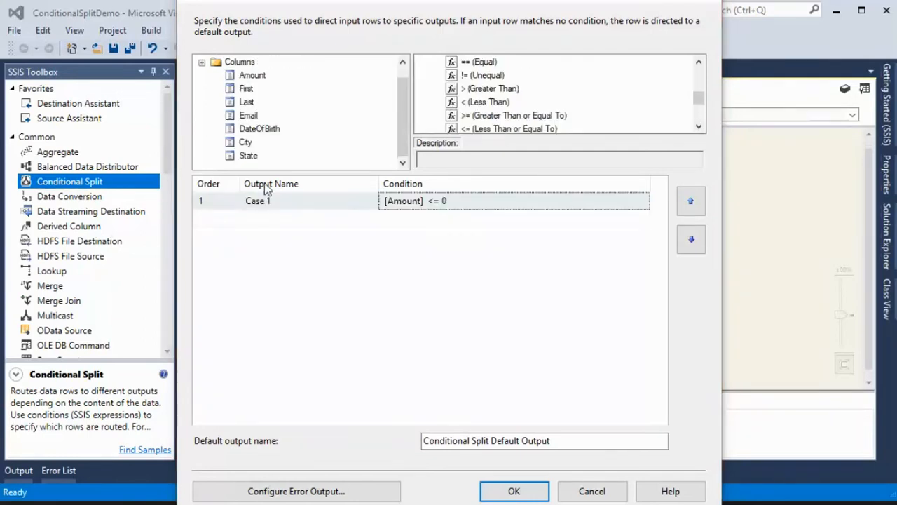
pyautogui.click(285, 206)
pyautogui.click(285, 206)
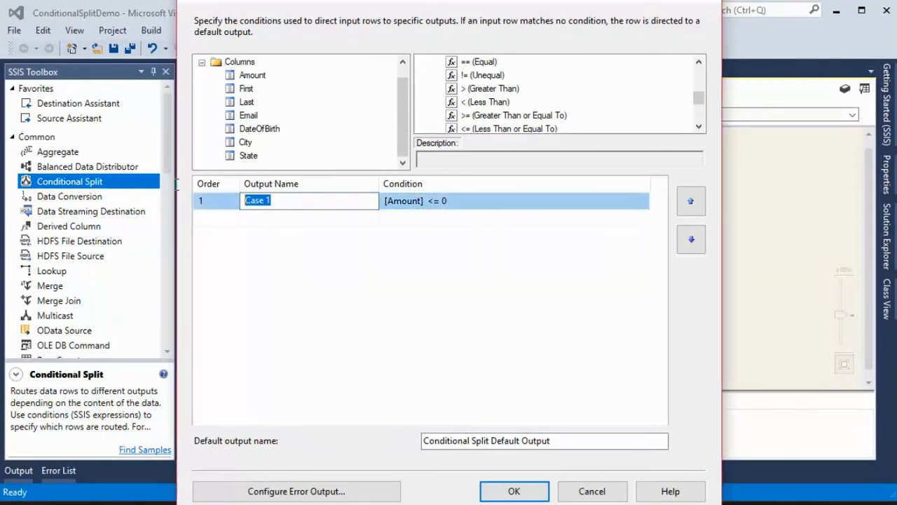
pyautogui.write('Incorrectou')
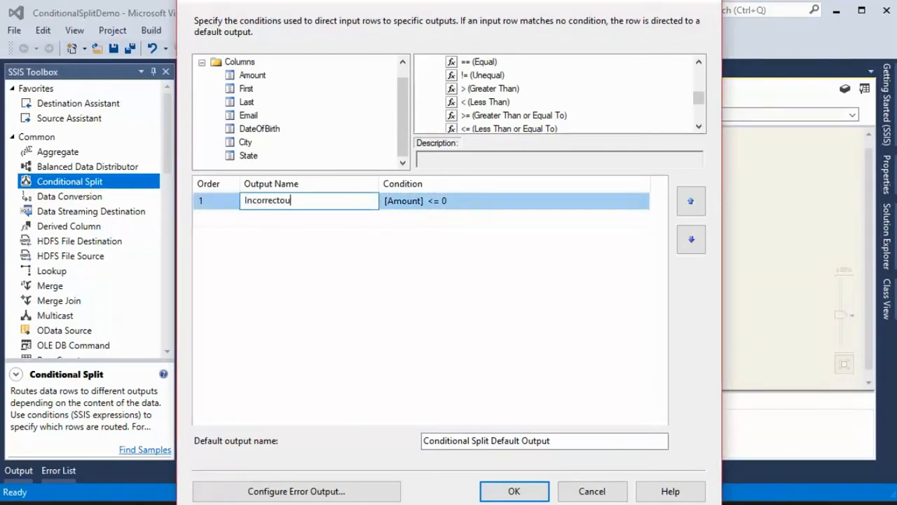
pyautogui.press('BackSpace')
pyautogui.press('BackSpace')
pyautogui.write('Output')
pyautogui.click(514, 492)
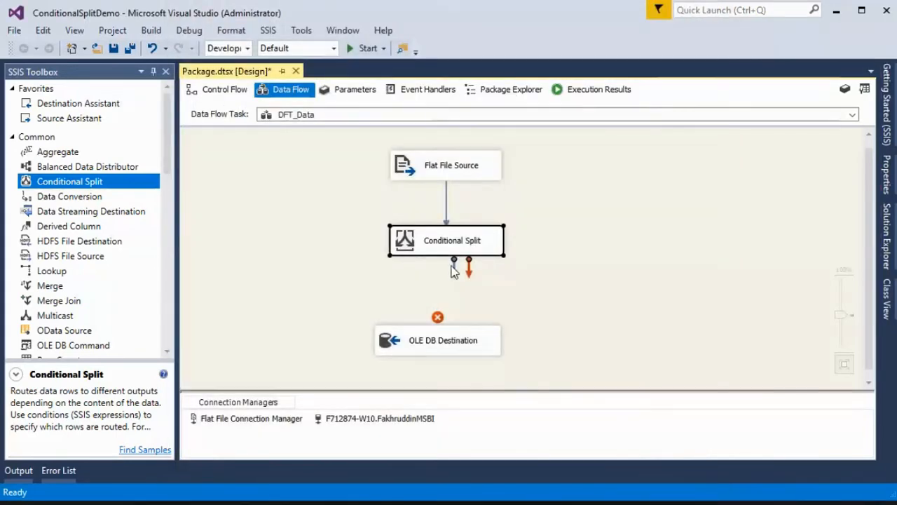
# Connect the Conditional Split Default Output to the OLE DB Destination and shift that destination to the lower left of the Conditional Split
pyautogui.click(453, 347)
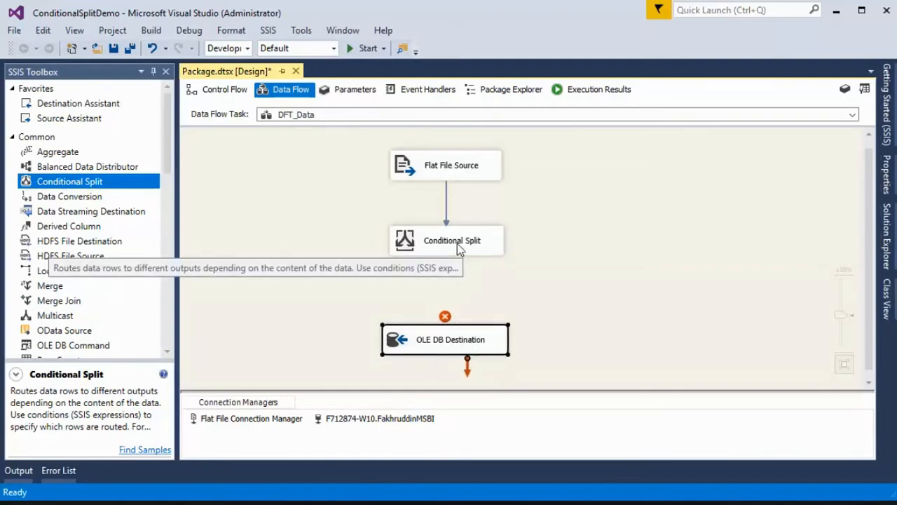
pyautogui.click(451, 253)
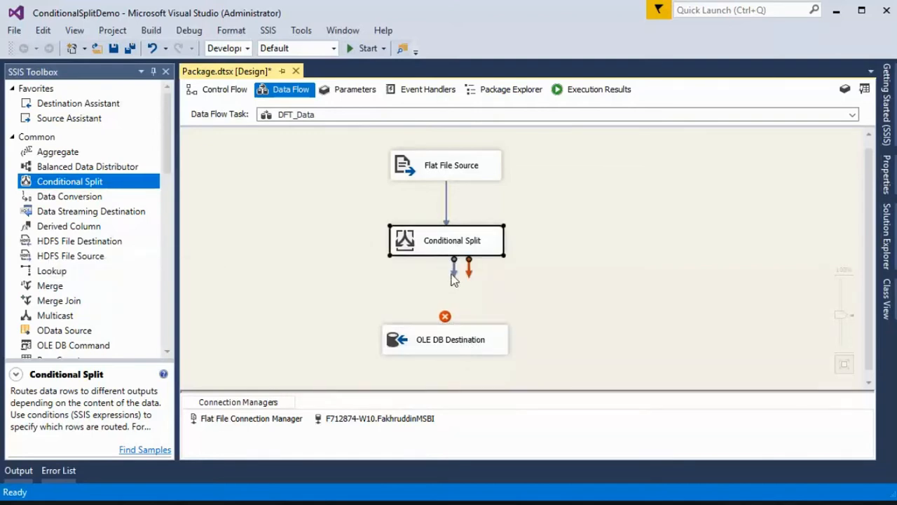
pyautogui.moveTo(454, 274); pyautogui.dragTo(447, 342)
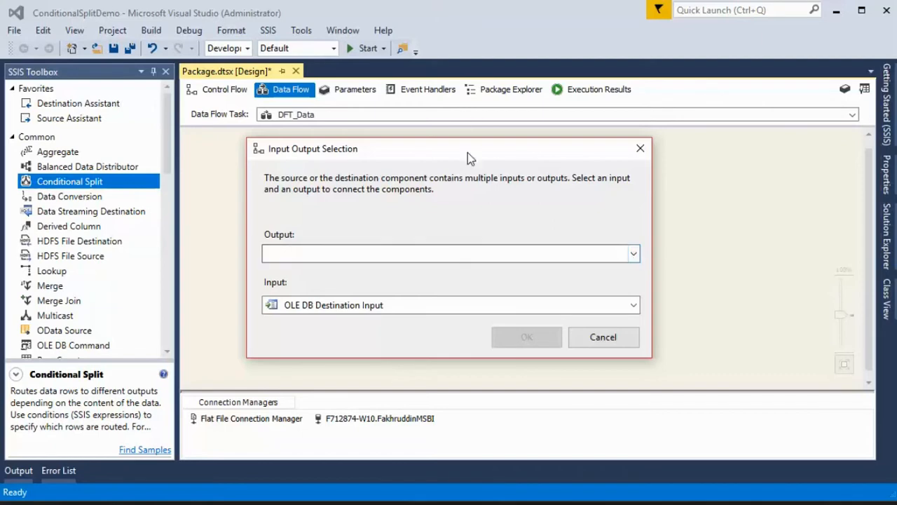
pyautogui.moveTo(469, 156); pyautogui.dragTo(390, 62)
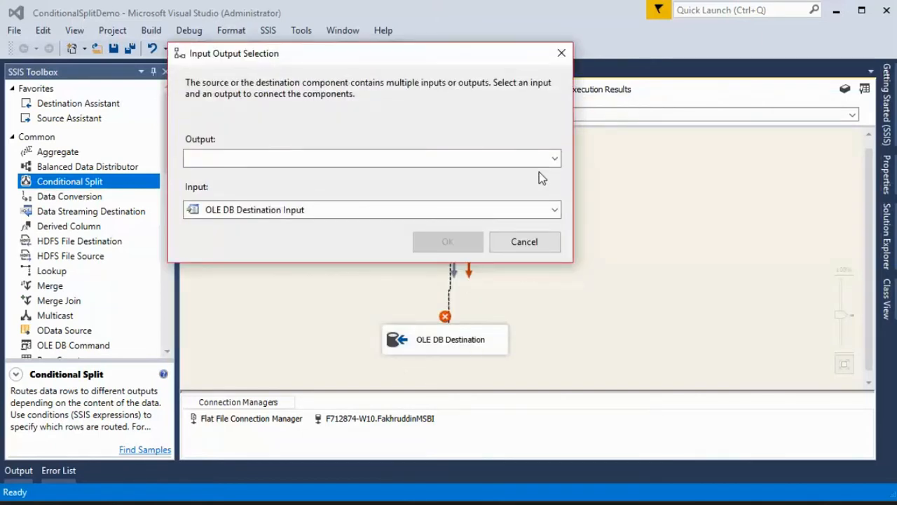
pyautogui.click(555, 158)
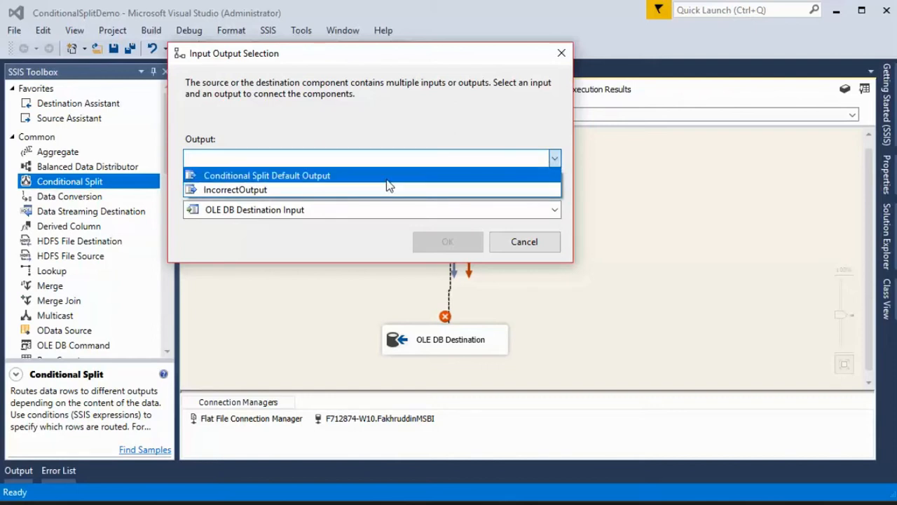
pyautogui.click(306, 176)
pyautogui.click(458, 243)
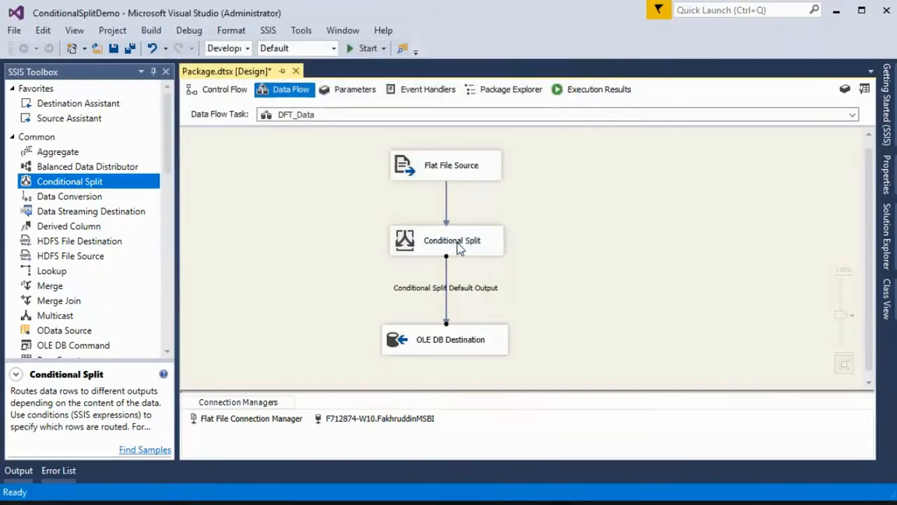
pyautogui.moveTo(465, 343); pyautogui.dragTo(346, 350)
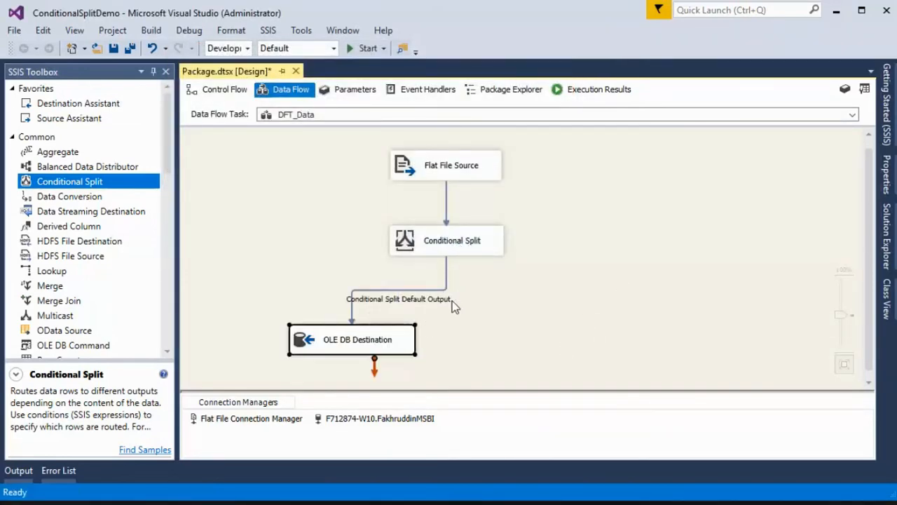
# Add a Flat File Destination to the lower right of the Conditional Split and connect the IncorrectOutput path to it
pyautogui.scroll(-10, 68, 286)
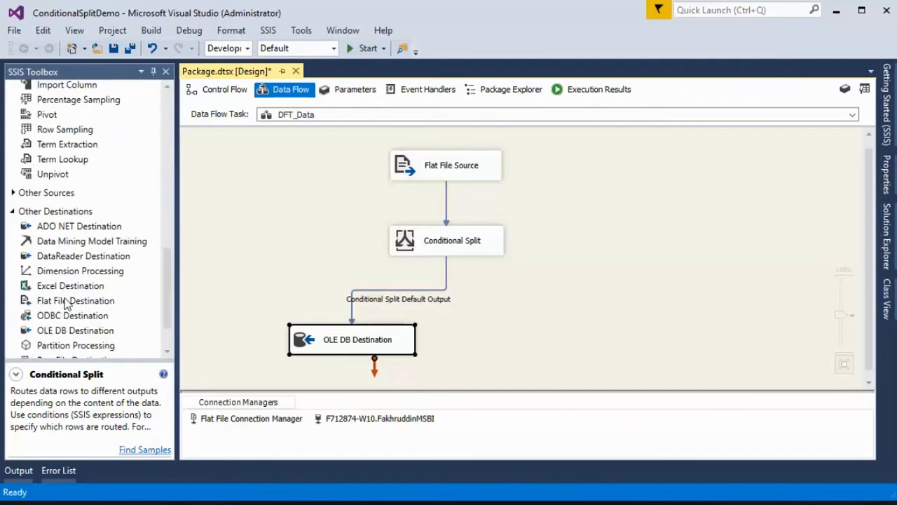
pyautogui.moveTo(64, 301); pyautogui.dragTo(539, 319)
pyautogui.click(449, 246)
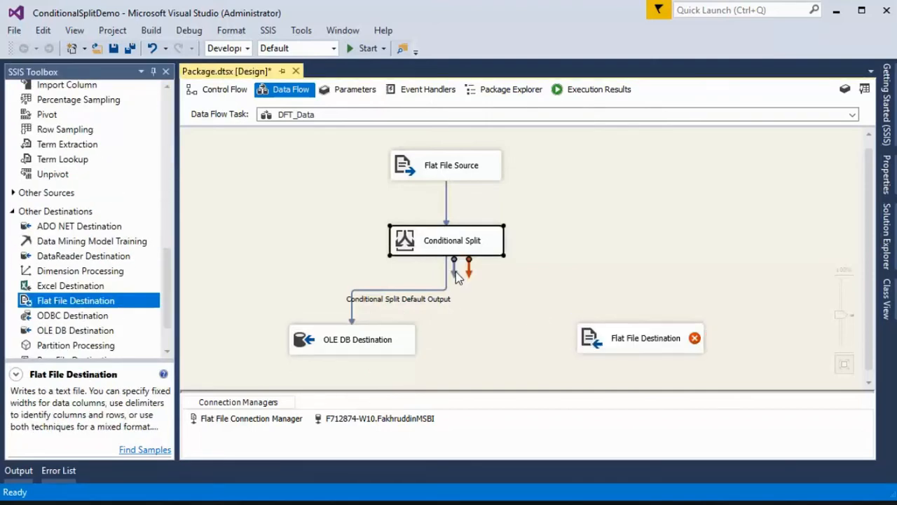
pyautogui.moveTo(453, 268); pyautogui.dragTo(623, 332)
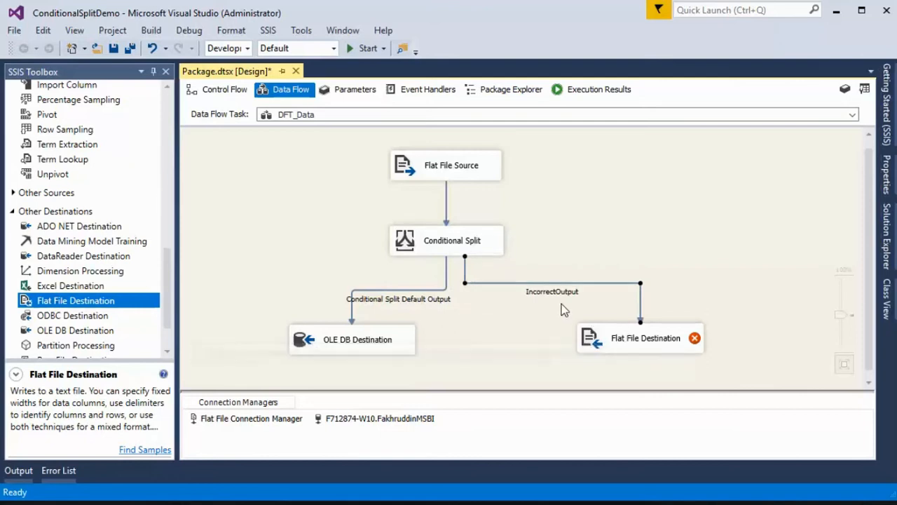
# Edit the Flat File Destination and start a new flat file connection manager with the Delimited format
pyautogui.rightClick(628, 349)
pyautogui.click(540, 309)
pyautogui.click(638, 345)
pyautogui.rightClick(638, 347)
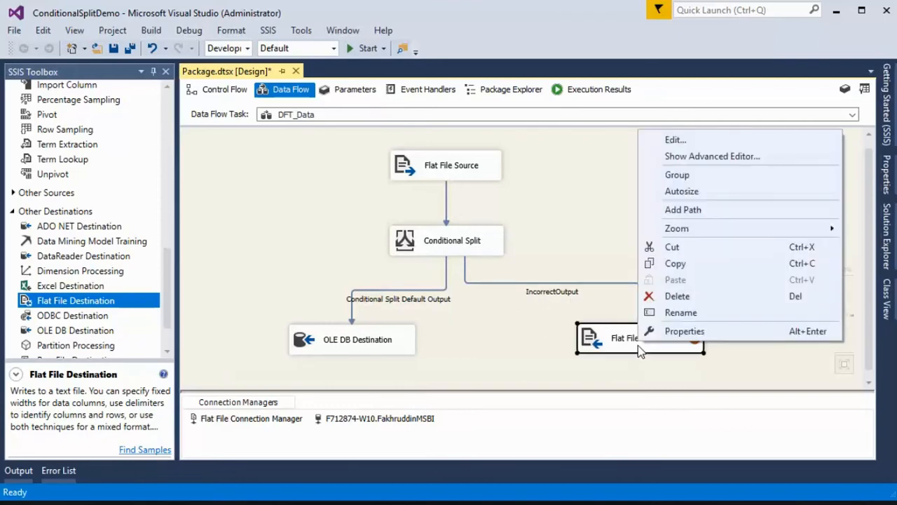
pyautogui.click(682, 141)
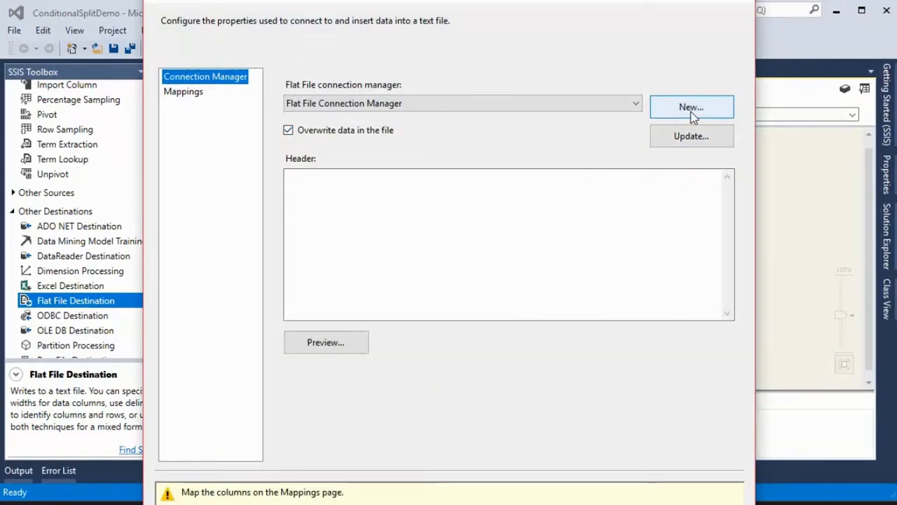
pyautogui.click(691, 111)
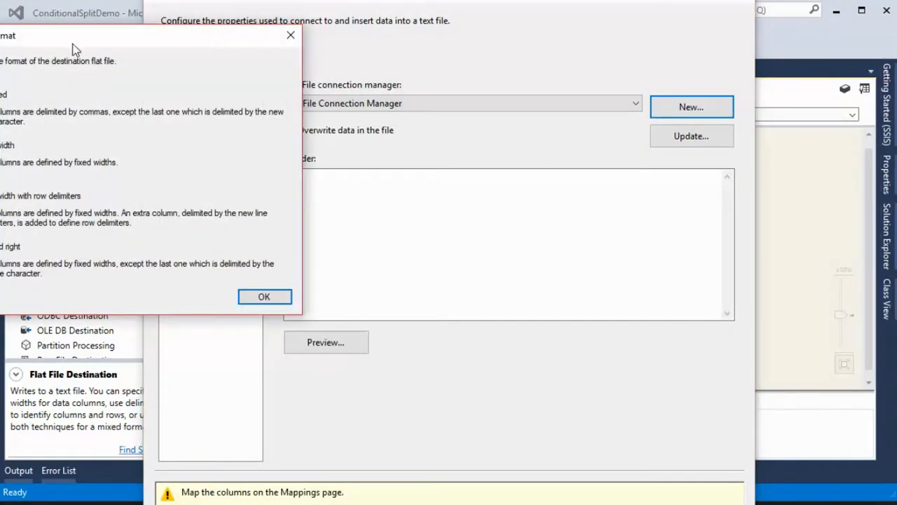
pyautogui.moveTo(73, 44); pyautogui.dragTo(271, 61)
pyautogui.click(461, 314)
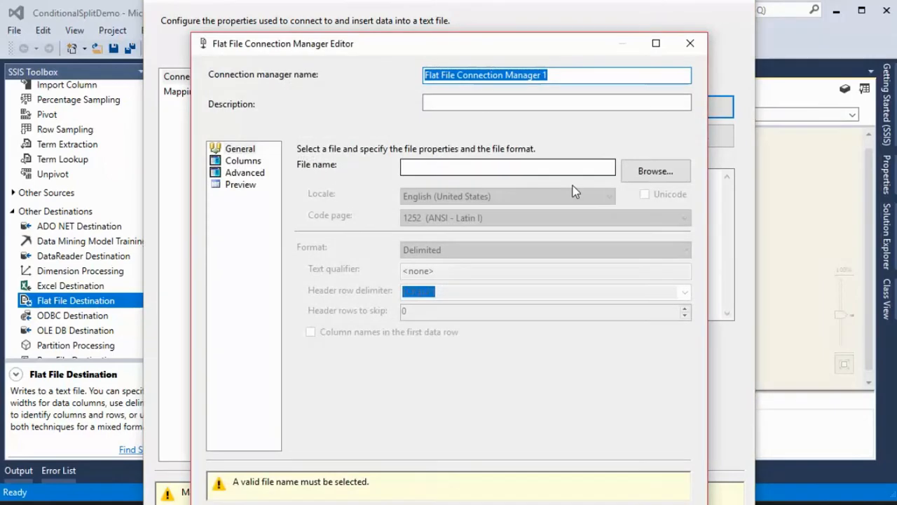
# Create a blank text file named IncorrectData.txt in the DataFiles folder and choose it as the connection manager's file
pyautogui.click(655, 171)
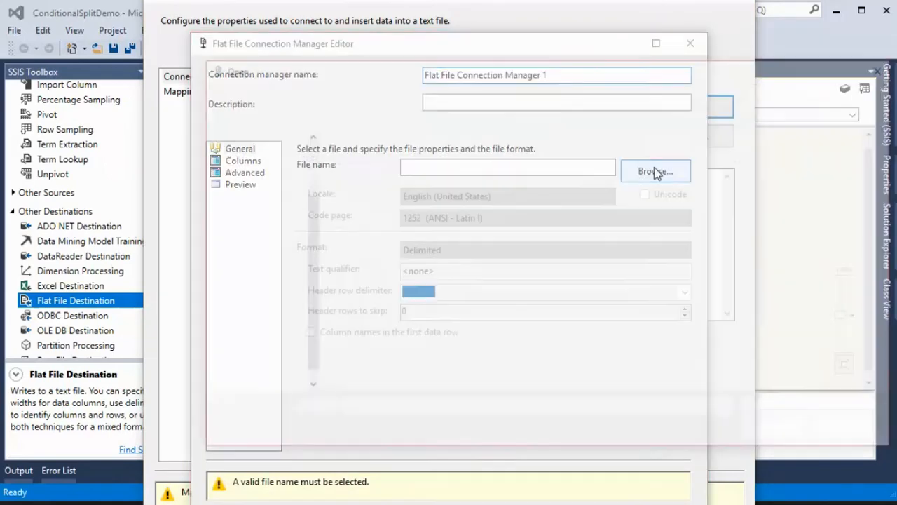
pyautogui.rightClick(373, 213)
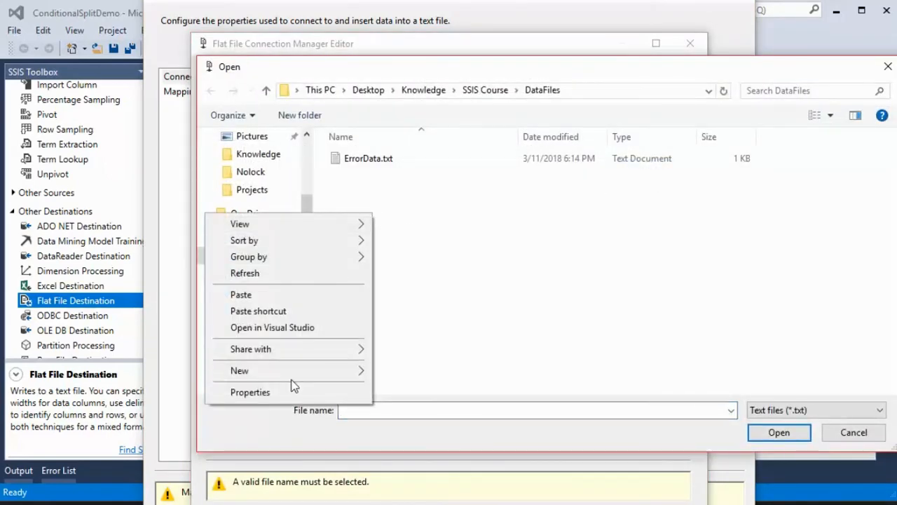
pyautogui.moveTo(295, 377)
pyautogui.click(41, 336)
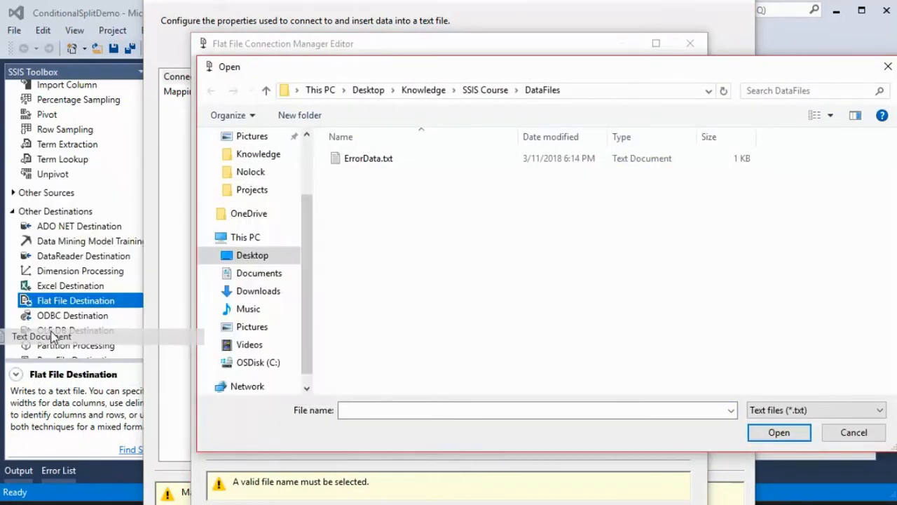
pyautogui.write('IncorrectDat')
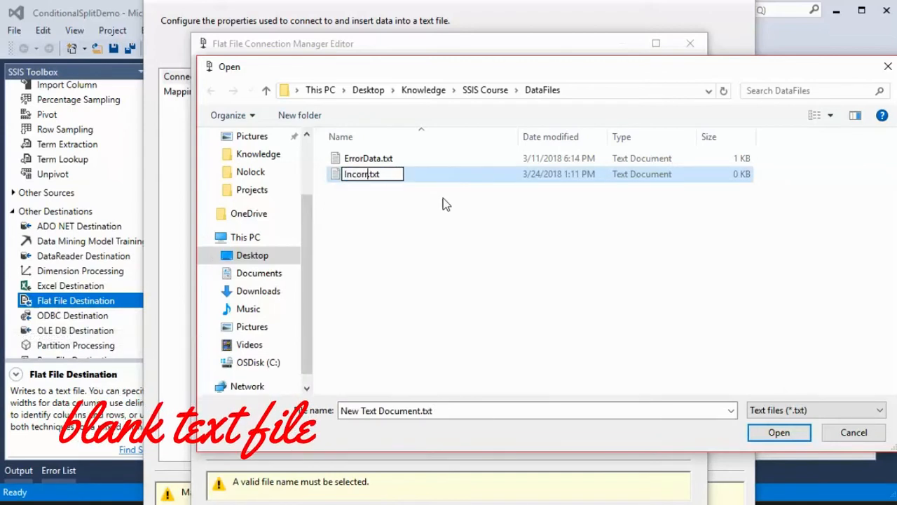
pyautogui.write('a')
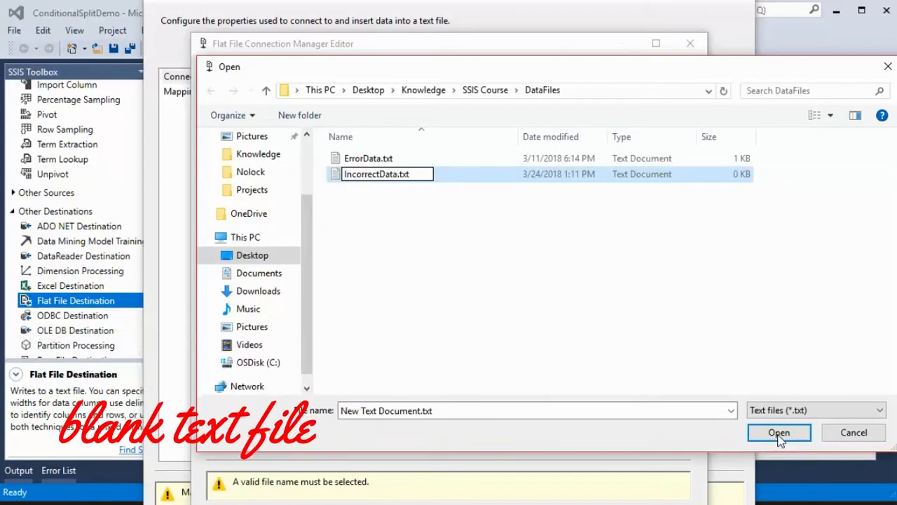
pyautogui.click(337, 177)
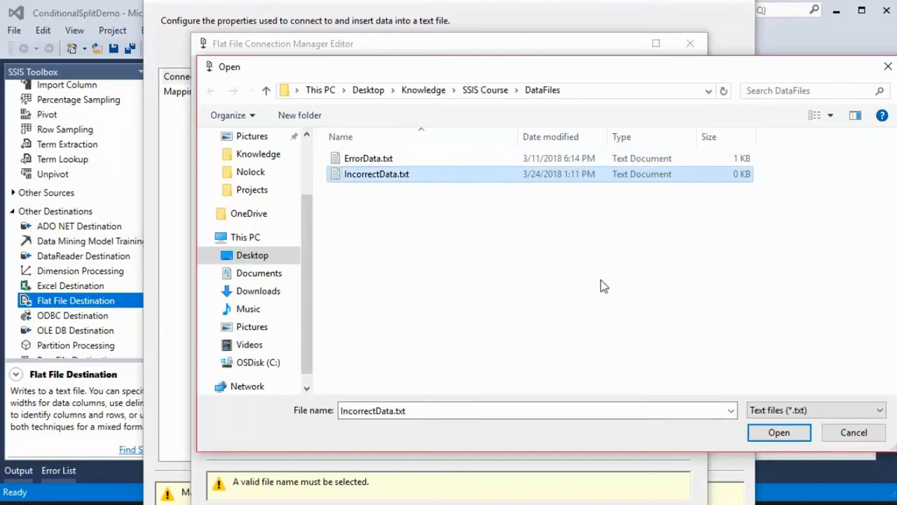
pyautogui.click(774, 432)
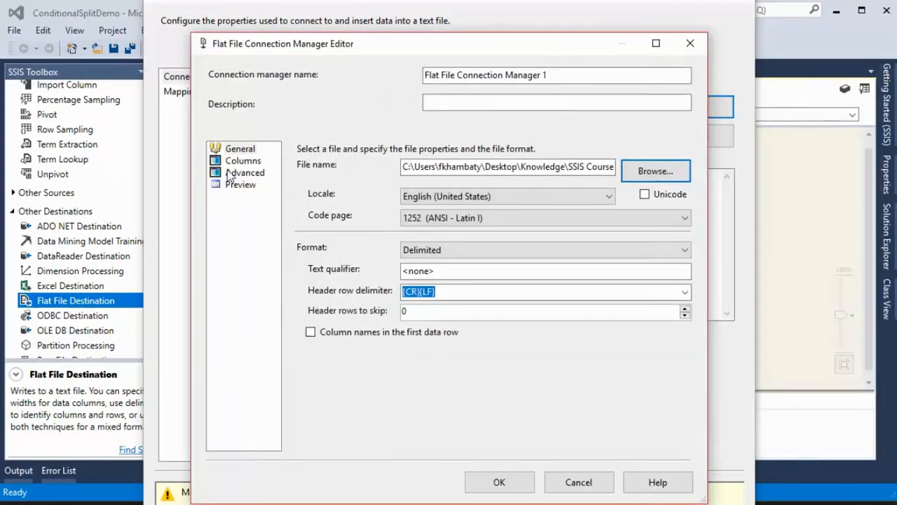
# Check the new connection's columns and preview, accept it, and apply the Flat File Destination's default column mappings
pyautogui.click(239, 173)
pyautogui.click(239, 160)
pyautogui.click(238, 173)
pyautogui.click(238, 186)
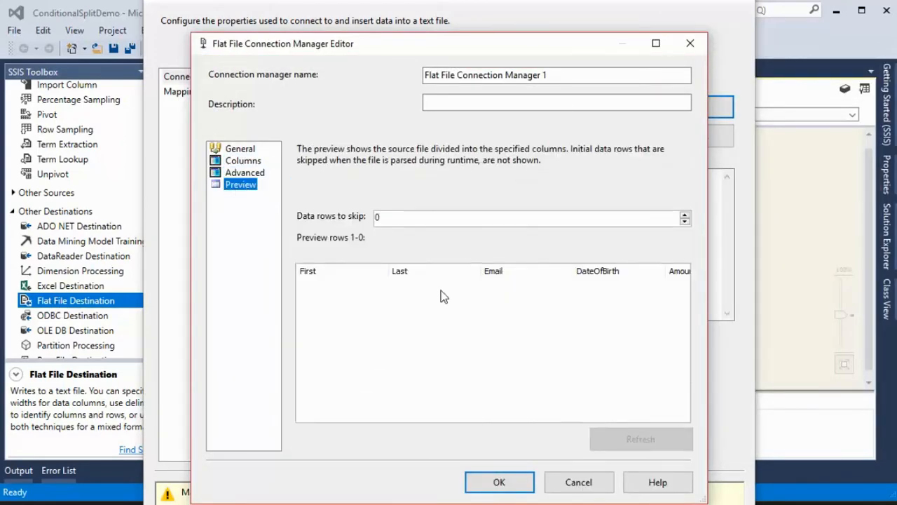
pyautogui.click(511, 489)
pyautogui.click(183, 91)
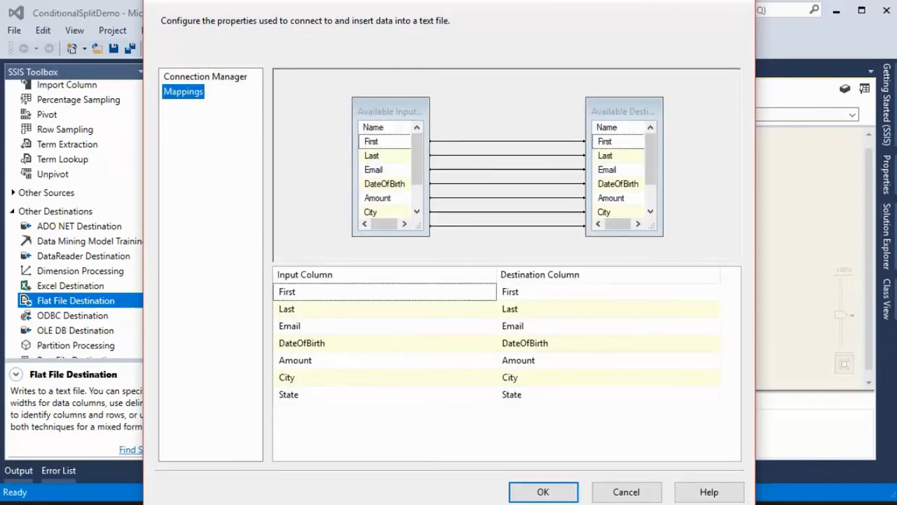
pyautogui.click(541, 491)
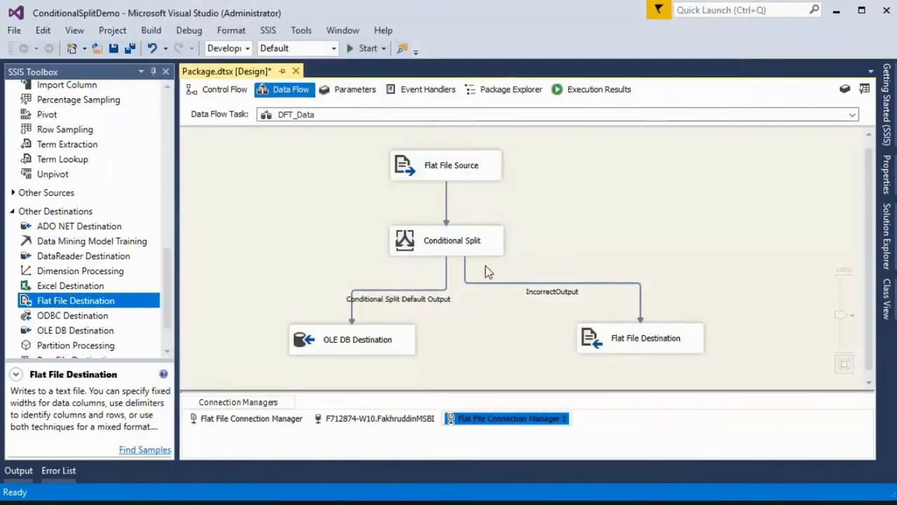
# Run the package, switch to SQL Server Management Studio and execute select * from Customers
pyautogui.click(612, 223)
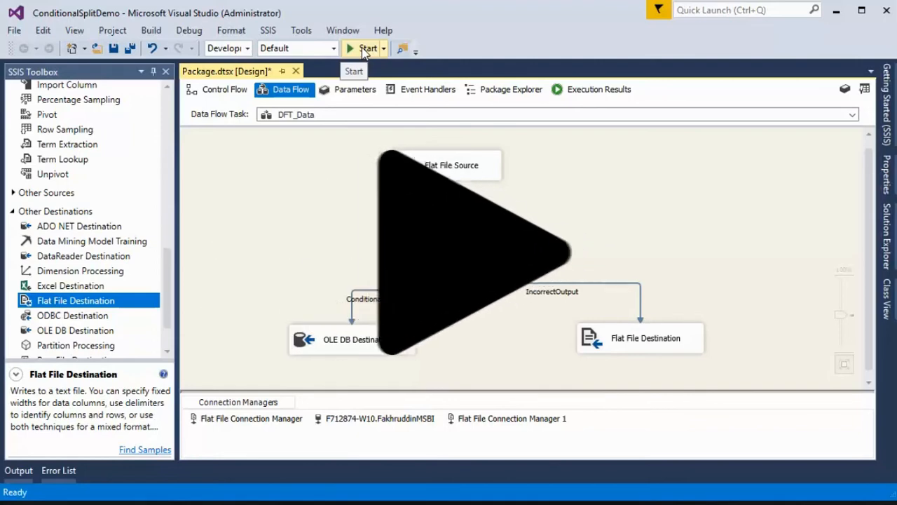
pyautogui.click(364, 49)
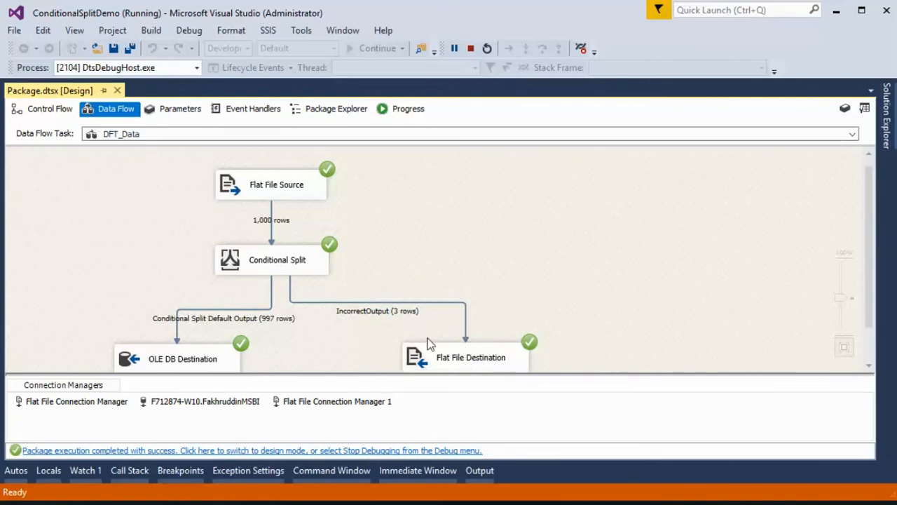
pyautogui.click(204, 356)
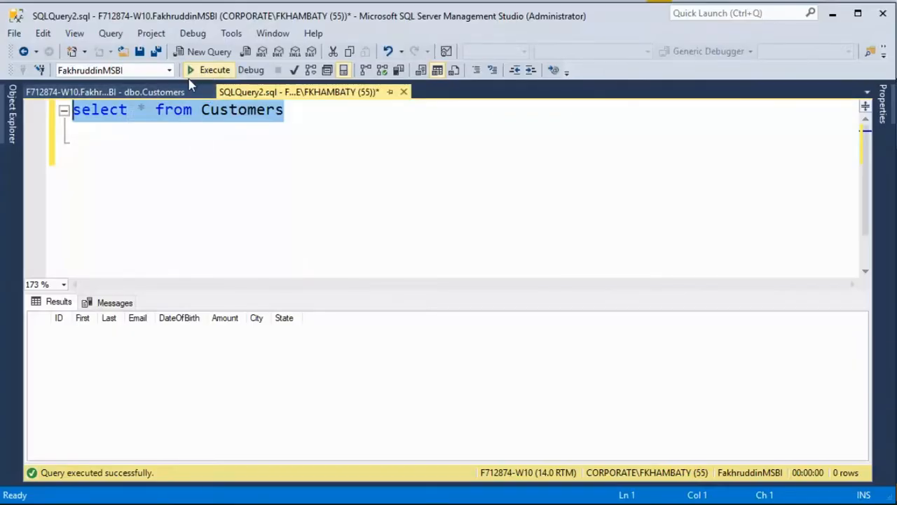
pyautogui.click(203, 70)
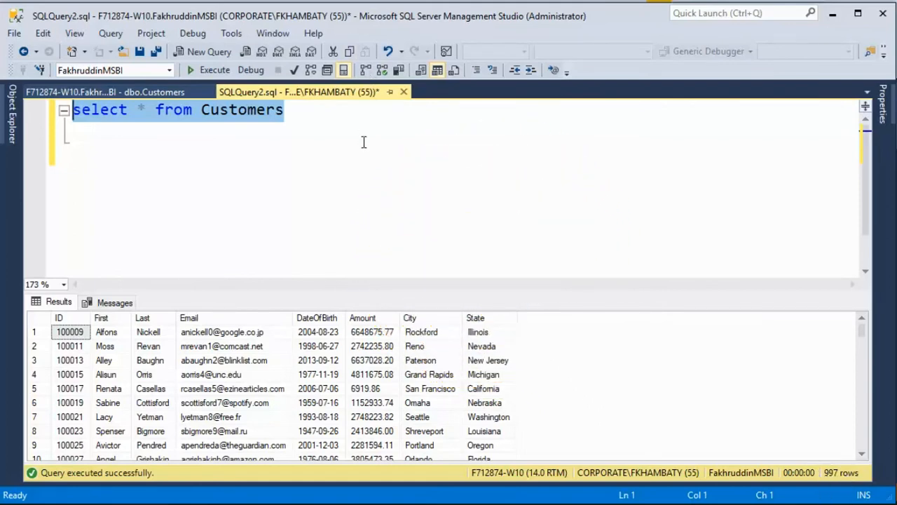
# Switch to File Explorer, open IncorrectData.txt from the DataFiles folder in Notepad and check the Amount value of each row
pyautogui.hotkey('alt', 'Tab')
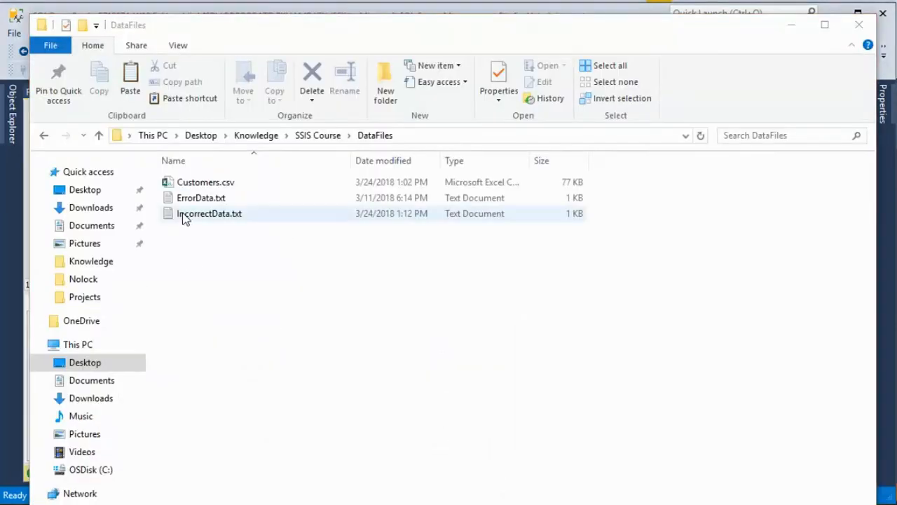
pyautogui.doubleClick(202, 215)
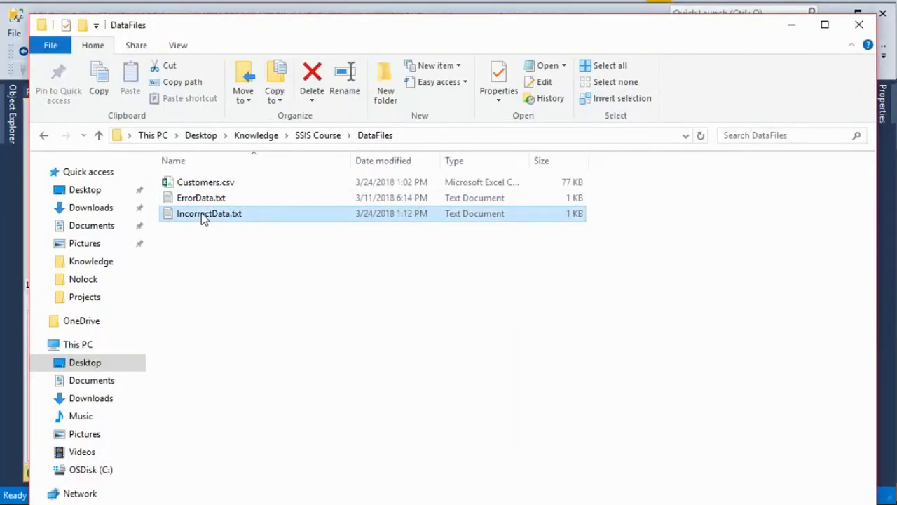
pyautogui.moveTo(507, 153); pyautogui.dragTo(105, 28)
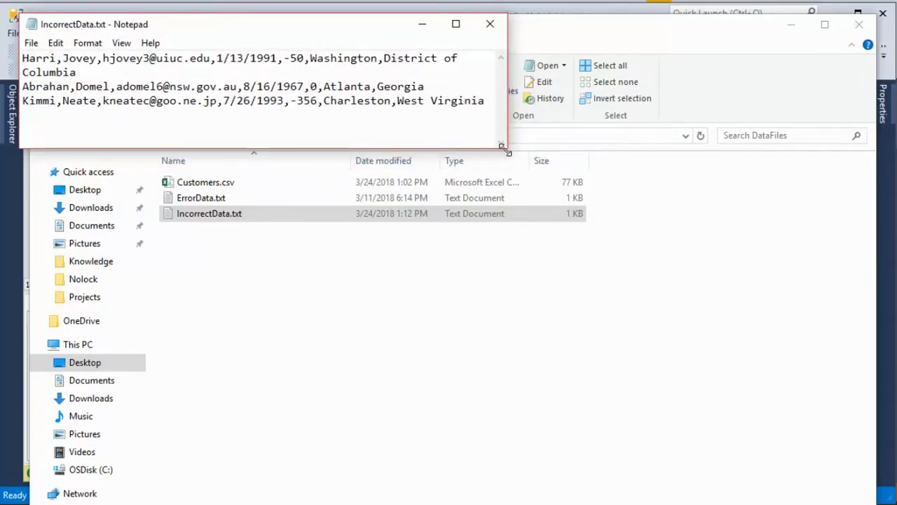
pyautogui.moveTo(502, 145); pyautogui.dragTo(803, 363)
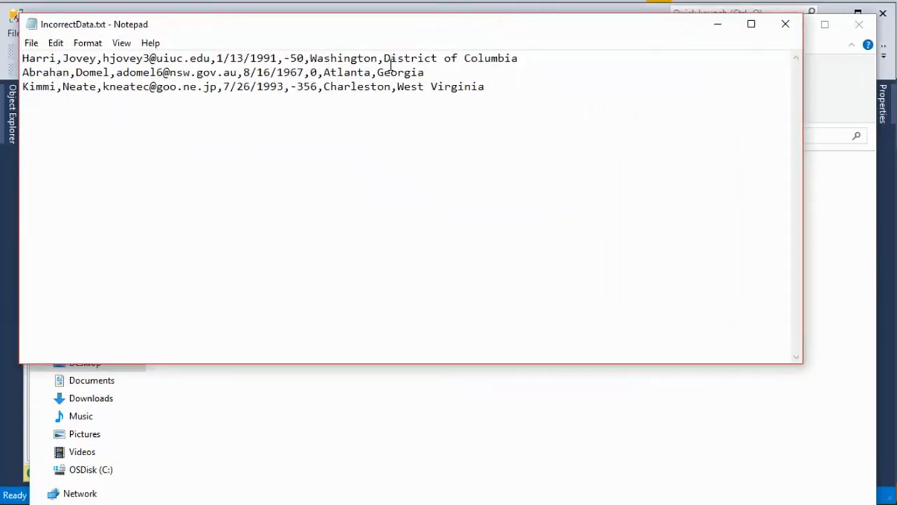
pyautogui.doubleClick(313, 72)
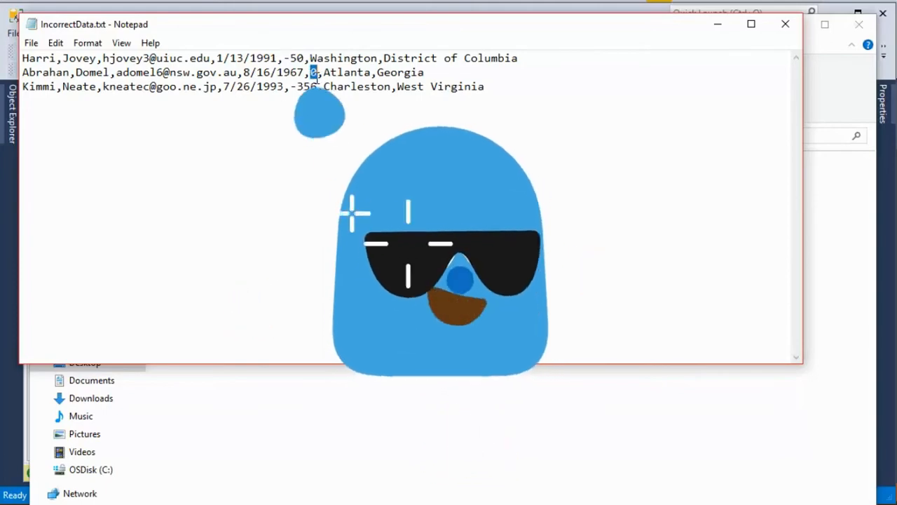
pyautogui.moveTo(290, 87); pyautogui.dragTo(330, 90)
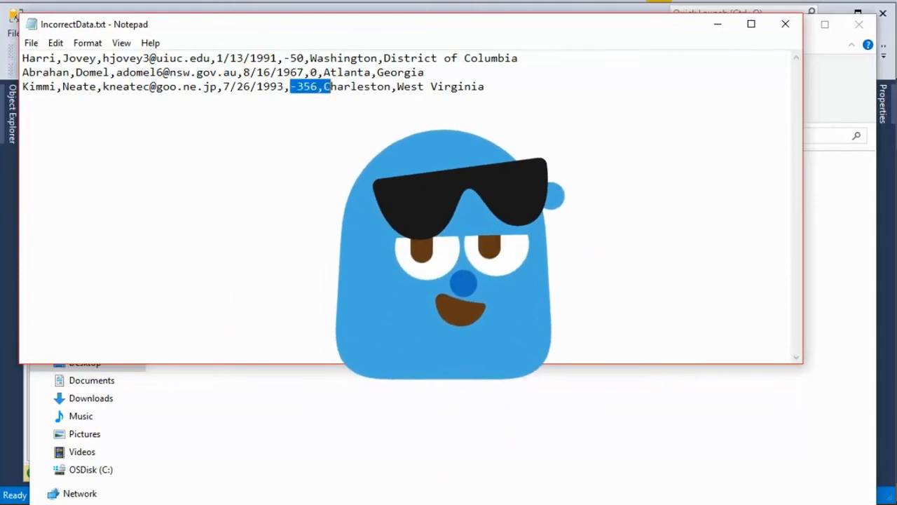